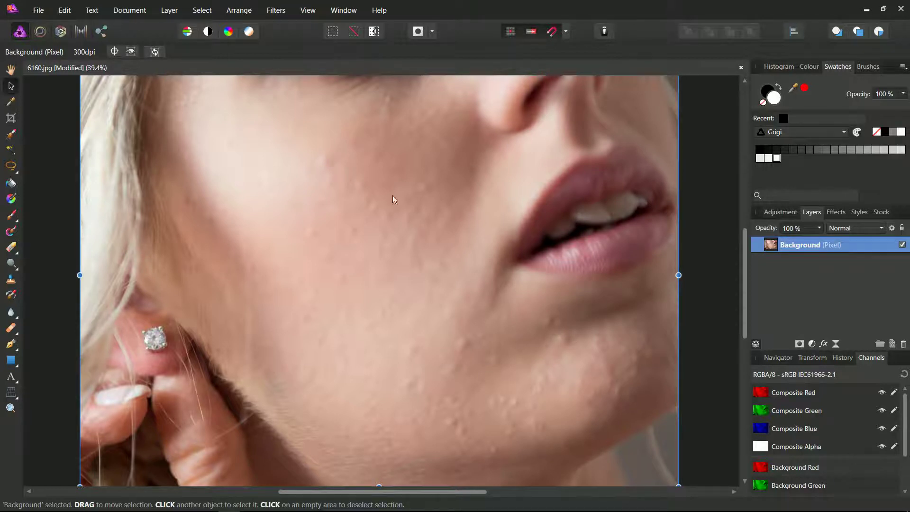
# Use the Blemish Removal tool with a 153 px width to remove the blemish on the upper cheek.
pyautogui.click(11, 327)
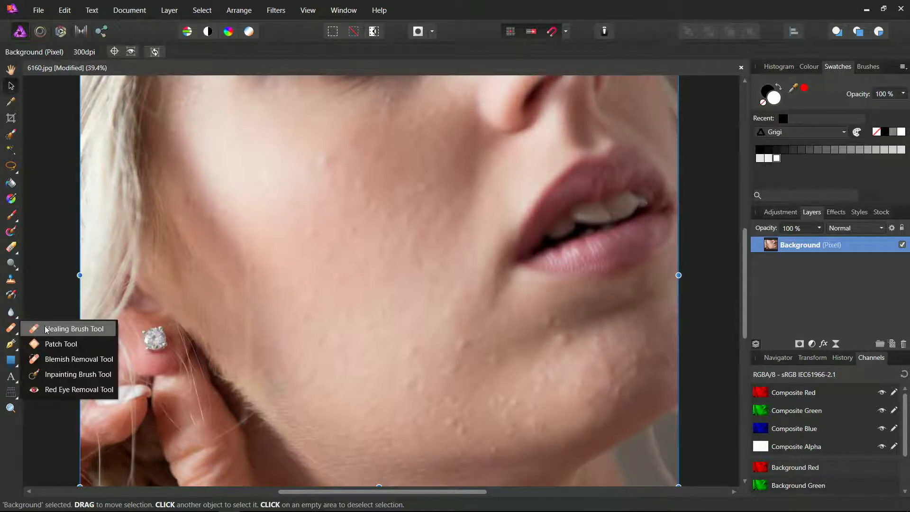
pyautogui.click(66, 360)
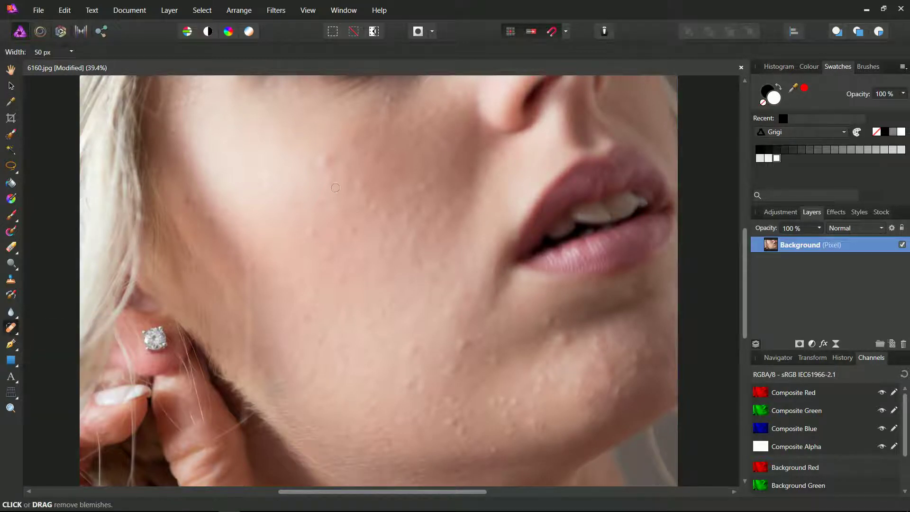
pyautogui.press(']')
pyautogui.press(']')
pyautogui.press(']')
pyautogui.press(']')
pyautogui.press(']')
pyautogui.press(']')
pyautogui.press(']')
pyautogui.press(']')
pyautogui.press(']')
pyautogui.press(']')
pyautogui.click(328, 158)
# Switch to the Healing Brush and heal the spots on the upper cheek, sampling clean skin beside them.
pyautogui.click(11, 327)
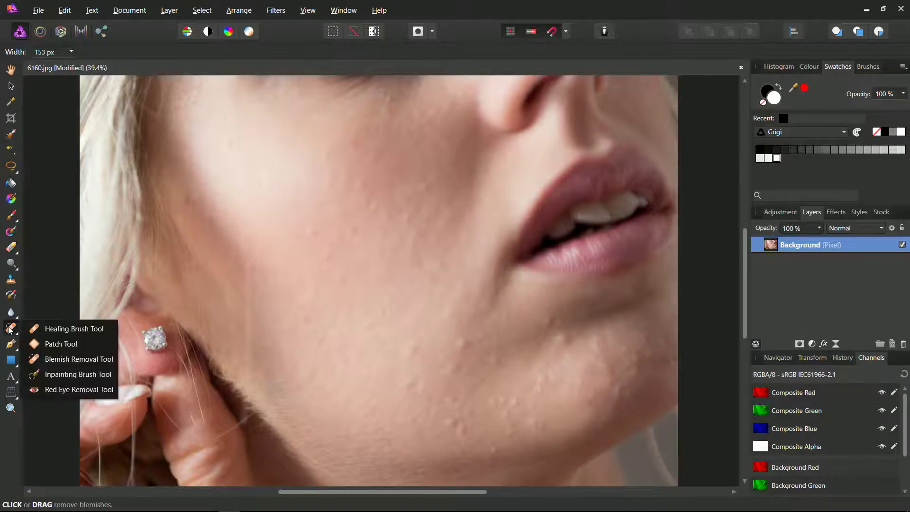
pyautogui.click(49, 328)
pyautogui.scroll(5, 372, 111)
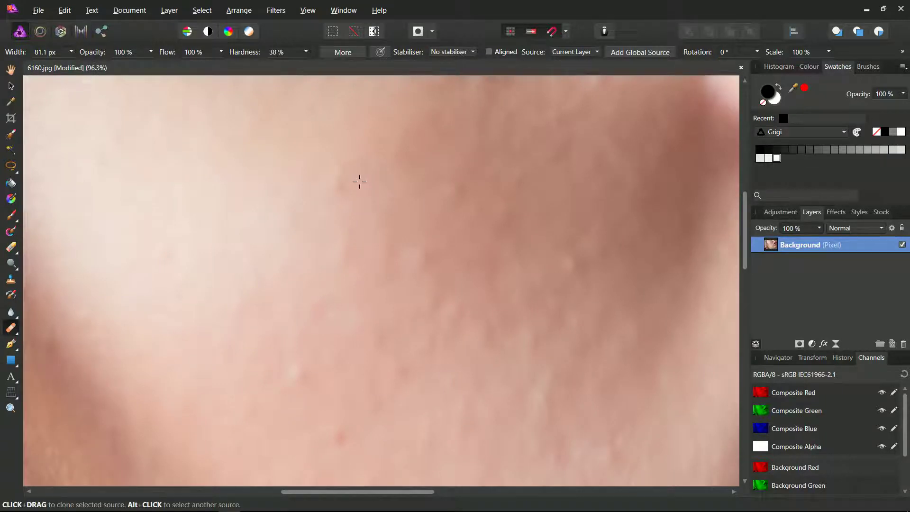
pyautogui.keyDown('alt'); pyautogui.click(362, 181); pyautogui.keyUp('alt')
pyautogui.click(336, 183)
pyautogui.click(340, 256)
pyautogui.keyDown('alt'); pyautogui.click(412, 229); pyautogui.keyUp('alt')
# Heal the small spot on the middle of the cheek from adjacent skin, using 23% brush hardness.
pyautogui.scroll(-3, 485, 304)
pyautogui.scroll(5, 379, 370)
pyautogui.keyDown('alt'); pyautogui.click(379, 350); pyautogui.keyUp('alt')
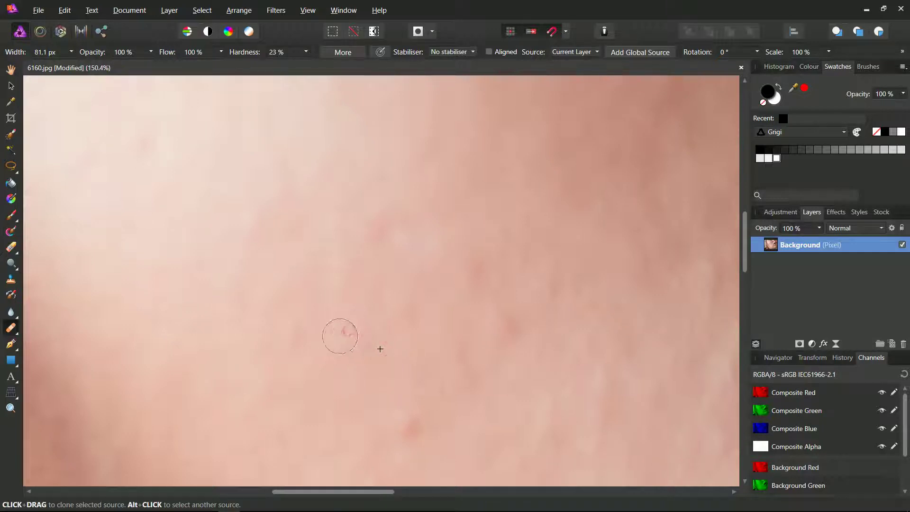
# Heal the reddish spots in the middle of the cheek, sampling fresh clean skin next to each one.
pyautogui.scroll(-10, 386, 372)
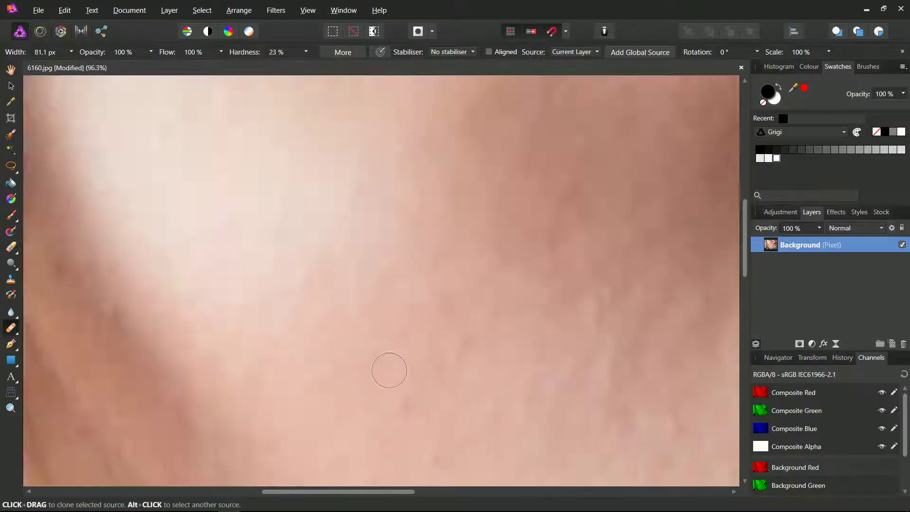
pyautogui.scroll(10, 408, 390)
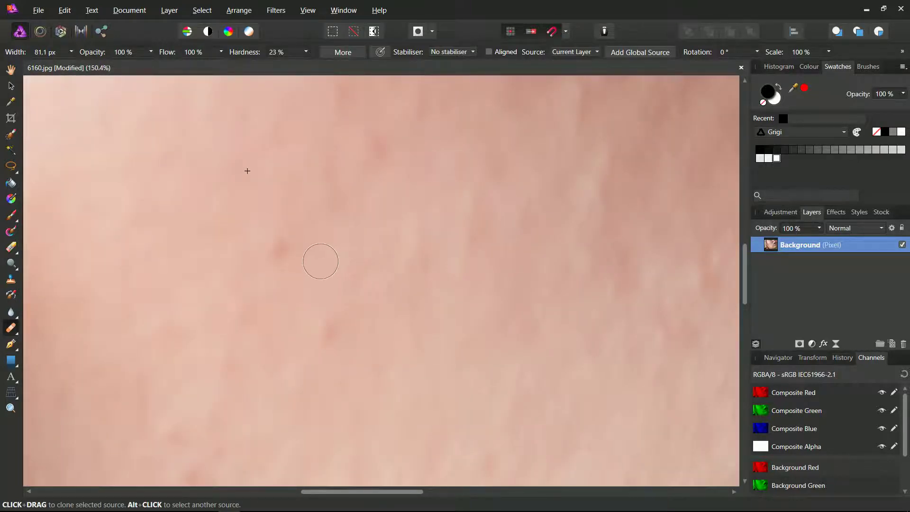
pyautogui.keyDown('alt'); pyautogui.click(319, 261); pyautogui.keyUp('alt')
pyautogui.moveTo(284, 242); pyautogui.dragTo(277, 247)
pyautogui.keyDown('alt'); pyautogui.click(342, 296); pyautogui.keyUp('alt')
pyautogui.click(330, 325)
pyautogui.keyDown('alt'); pyautogui.click(280, 318); pyautogui.keyUp('alt')
pyautogui.click(228, 369)
# Heal the pale and reddish bump on the lower cheek with repeated Healing Brush dabs.
pyautogui.scroll(-5, 282, 359)
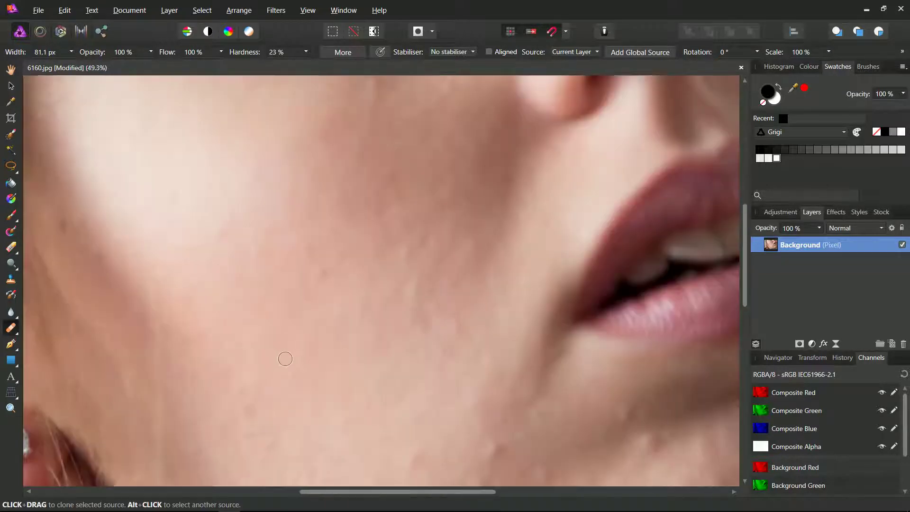
pyautogui.scroll(-1, 366, 396)
pyautogui.scroll(5, 367, 360)
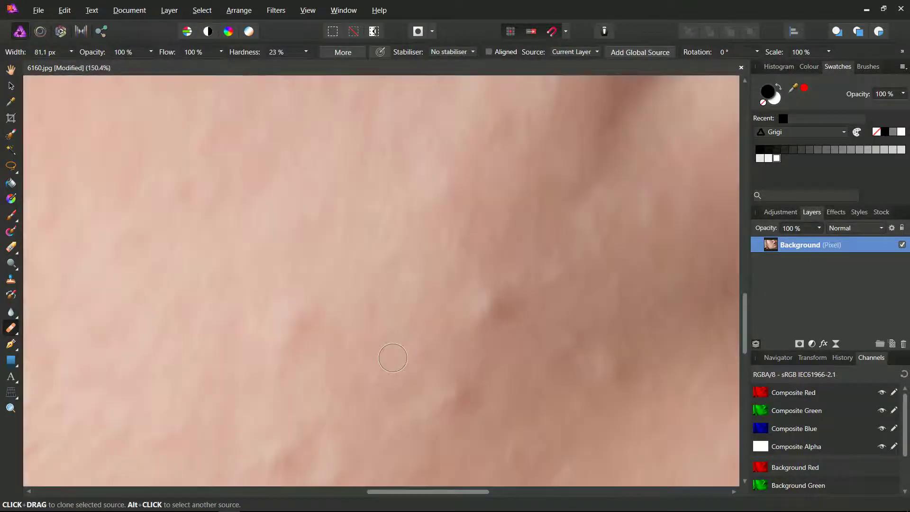
pyautogui.click(296, 318)
pyautogui.click(286, 345)
pyautogui.click(297, 296)
pyautogui.click(276, 299)
pyautogui.click(273, 325)
pyautogui.click(271, 352)
# Heal the raised bump on the lower cheek below the mouth crease and the pale blemish beside it, sampling nearby skin.
pyautogui.click(476, 301)
pyautogui.press('alt')
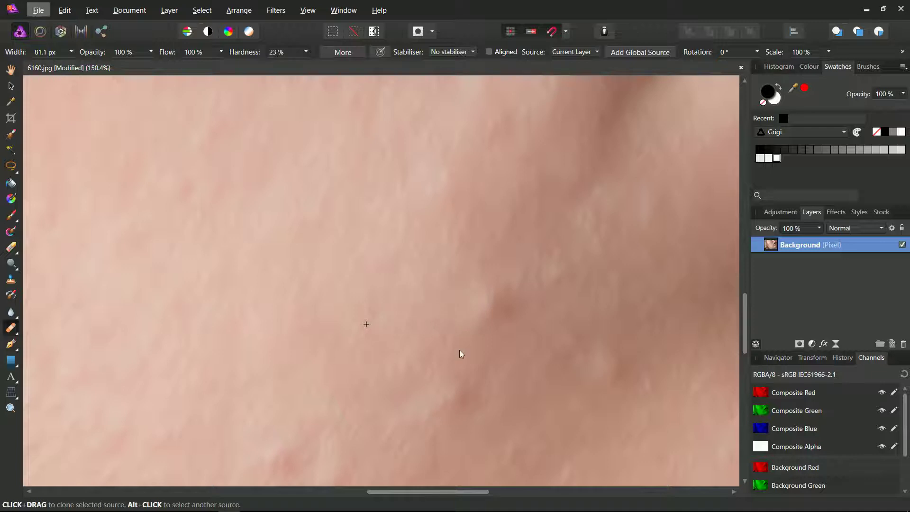
pyautogui.keyDown('alt'); pyautogui.click(459, 349); pyautogui.keyUp('alt')
pyautogui.click(489, 315)
pyautogui.click(496, 308)
pyautogui.click(485, 297)
pyautogui.click(469, 295)
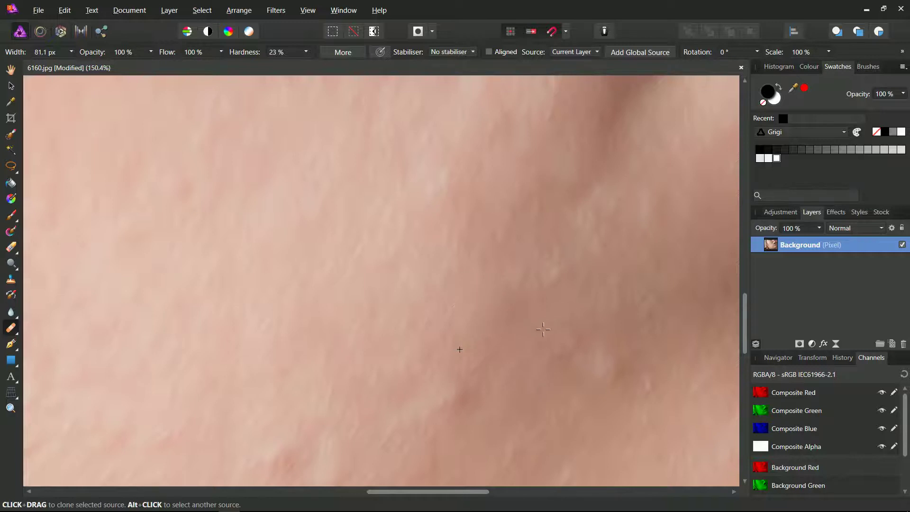
pyautogui.keyDown('alt'); pyautogui.click(543, 330); pyautogui.keyUp('alt')
pyautogui.moveTo(565, 353)
pyautogui.mouseDown()
pyautogui.moveTo(593, 364)
pyautogui.moveTo(601, 357)
pyautogui.moveTo(600, 375)
pyautogui.moveTo(617, 369)
pyautogui.mouseUp()
# Heal the dark spot on the lower cheek just below the retouched bump, sampling the shaded skin beside it.
pyautogui.scroll(-3, 557, 336)
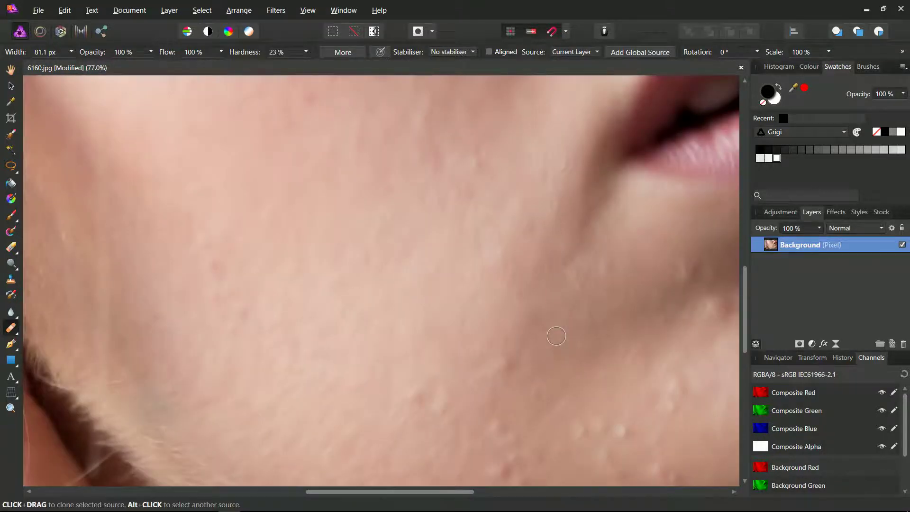
pyautogui.scroll(3, 540, 360)
pyautogui.keyDown('alt'); pyautogui.click(542, 358); pyautogui.keyUp('alt')
pyautogui.click(467, 356)
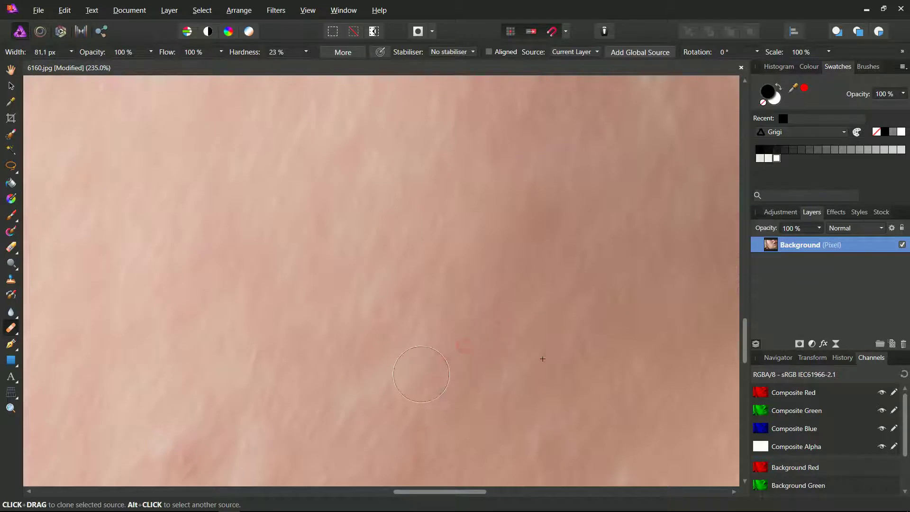
pyautogui.click(468, 393)
pyautogui.click(476, 303)
# Heal the pale bump and the adjoining reddish mark on the lower cheek toward the jaw.
pyautogui.scroll(-4, 478, 311)
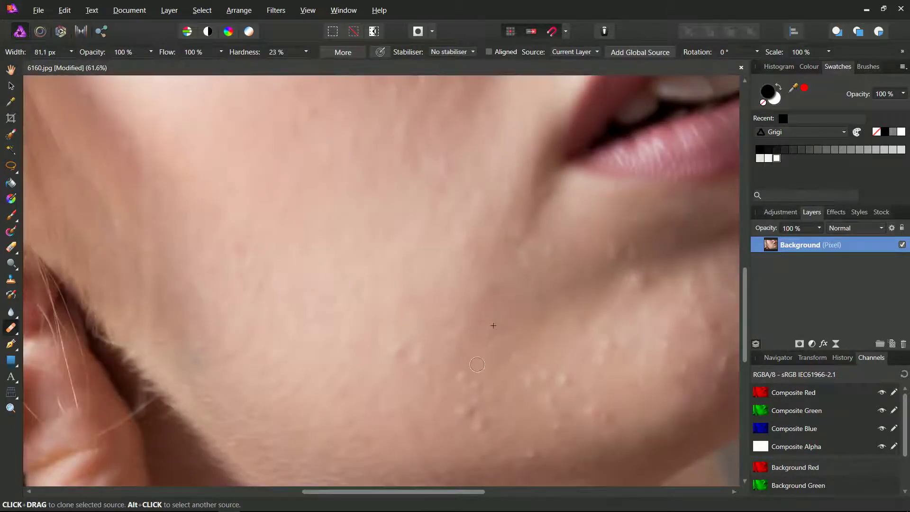
pyautogui.scroll(3, 477, 363)
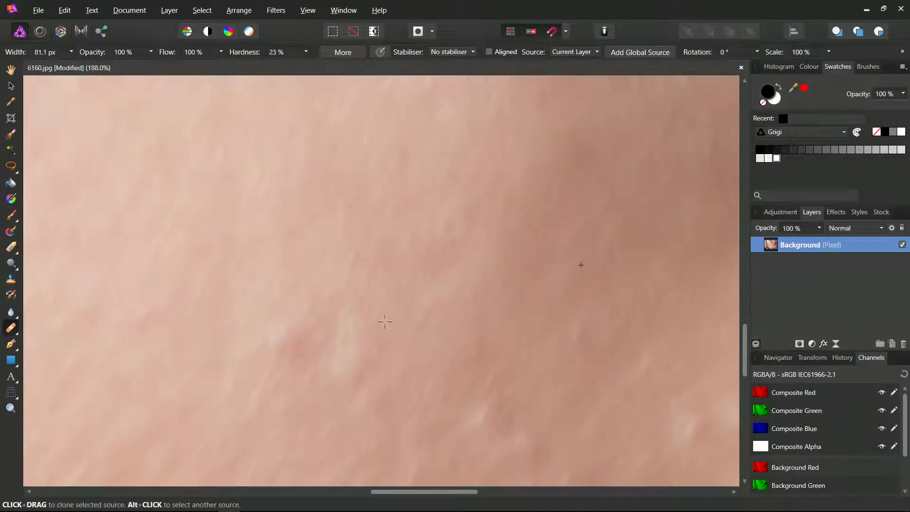
pyautogui.click(348, 334)
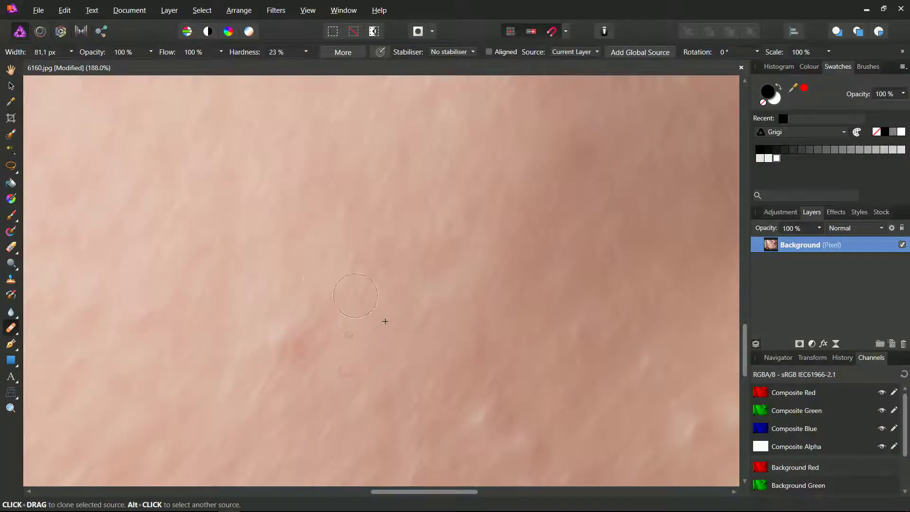
pyautogui.keyDown('alt'); pyautogui.click(316, 293); pyautogui.keyUp('alt')
pyautogui.click(302, 337)
# Heal the cluster of small bumps between the lower cheek and the chin, resampling clean skin for different bumps.
pyautogui.scroll(-4, 384, 360)
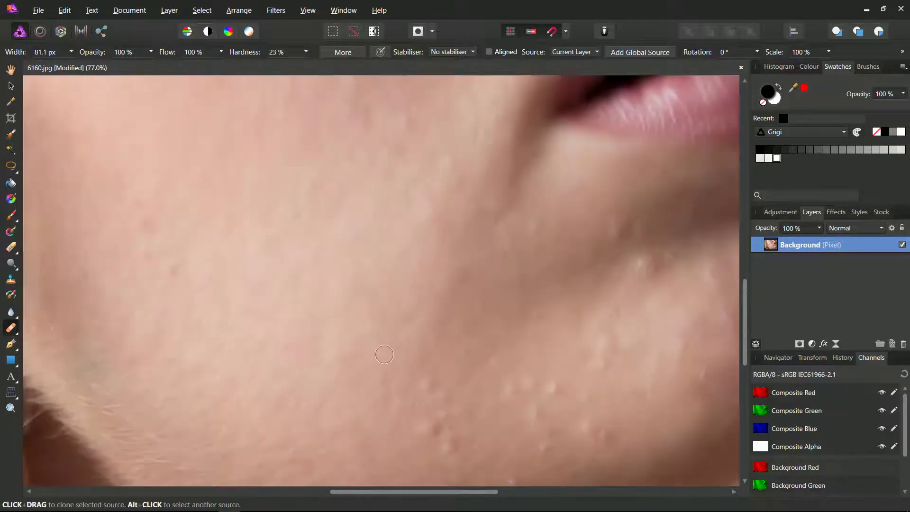
pyautogui.scroll(3, 464, 362)
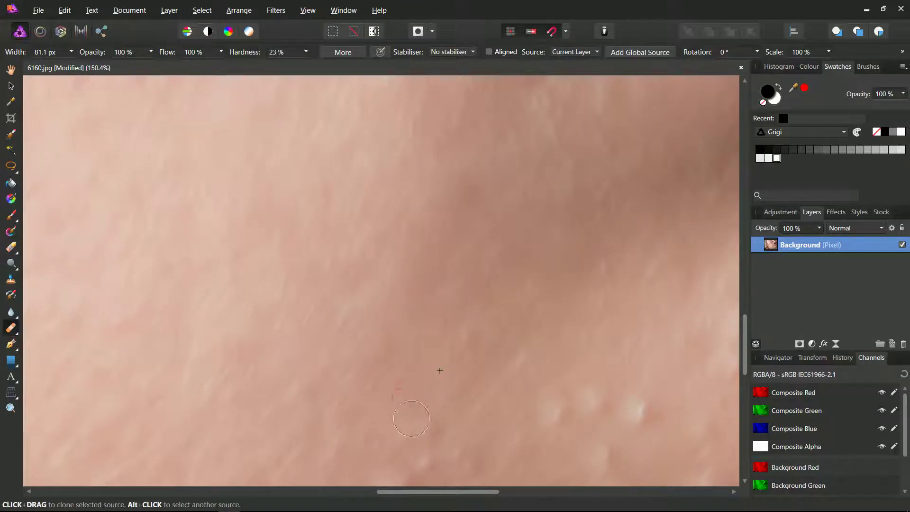
pyautogui.scroll(-3, 444, 407)
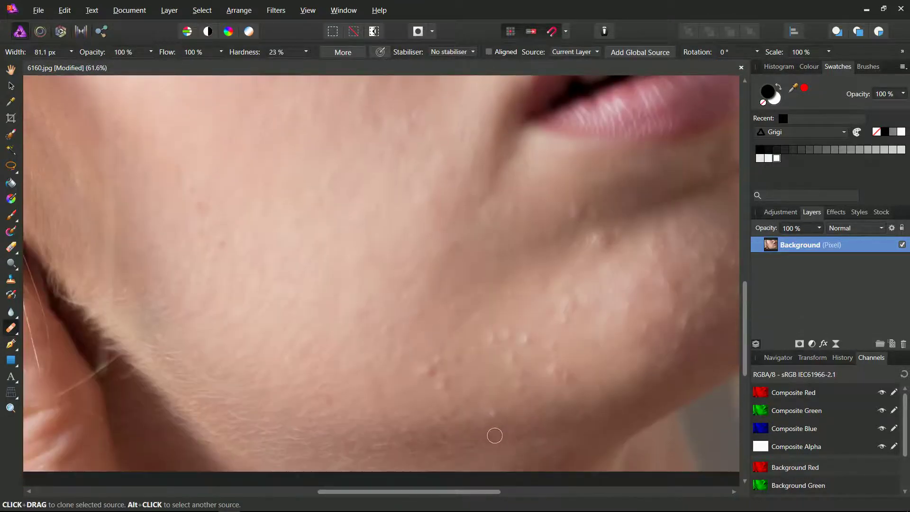
pyautogui.scroll(4, 465, 378)
pyautogui.press('alt')
pyautogui.keyDown('alt'); pyautogui.click(450, 354); pyautogui.keyUp('alt')
pyautogui.moveTo(406, 389); pyautogui.dragTo(392, 374)
pyautogui.moveTo(402, 340)
pyautogui.mouseDown()
pyautogui.moveTo(441, 317)
pyautogui.moveTo(413, 309)
pyautogui.moveTo(410, 288)
pyautogui.mouseUp()
pyautogui.keyDown('alt'); pyautogui.click(411, 285); pyautogui.keyUp('alt')
pyautogui.moveTo(369, 341)
pyautogui.mouseDown()
pyautogui.moveTo(364, 353)
pyautogui.moveTo(372, 344)
pyautogui.mouseUp()
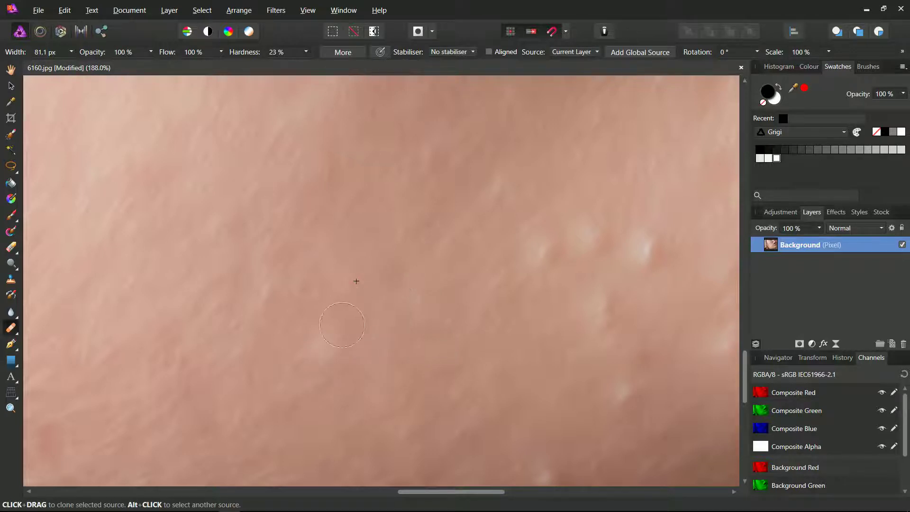
# Heal the row of pale bumps on the cheek side of the chin and the bumps directly beneath it.
pyautogui.scroll(-5, 363, 368)
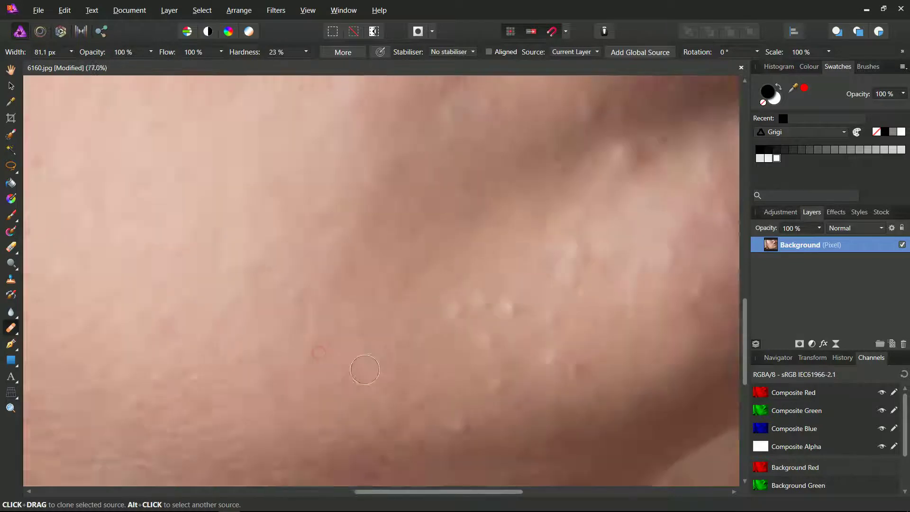
pyautogui.scroll(5, 472, 337)
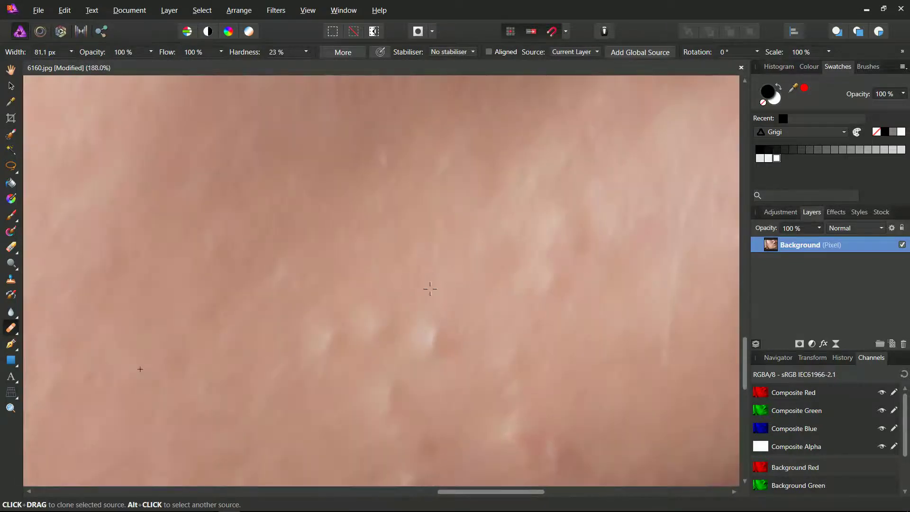
pyautogui.moveTo(428, 344); pyautogui.dragTo(435, 342)
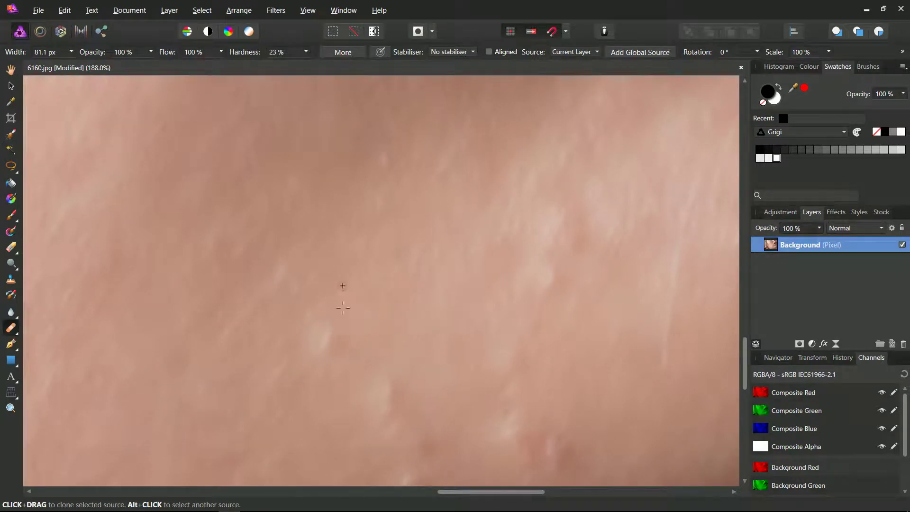
pyautogui.click(320, 330)
pyautogui.keyDown('alt'); pyautogui.click(319, 253); pyautogui.keyUp('alt')
pyautogui.keyDown('alt'); pyautogui.click(416, 340); pyautogui.keyUp('alt')
pyautogui.click(397, 390)
pyautogui.click(385, 397)
pyautogui.click(427, 446)
# Heal the pale patches and the reddish bump in the middle of the chin, sampling surrounding smooth skin.
pyautogui.click(547, 278)
pyautogui.click(506, 302)
pyautogui.click(513, 320)
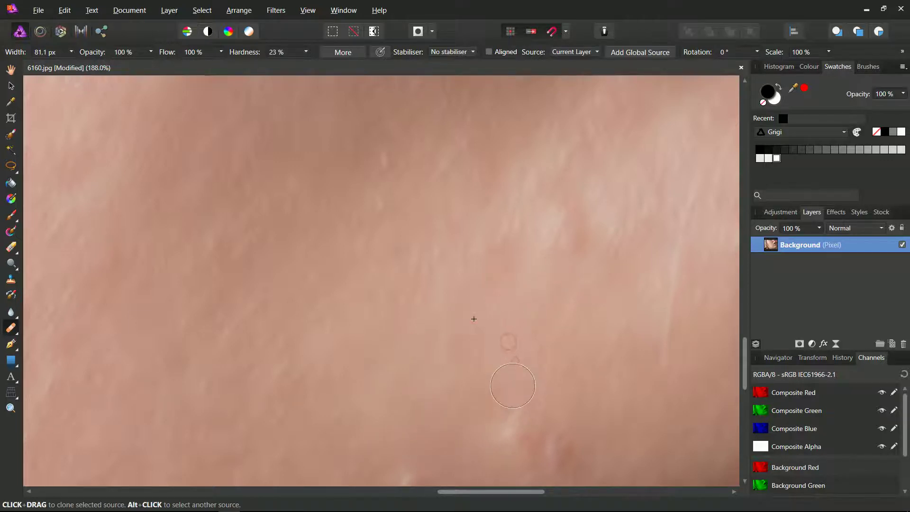
pyautogui.click(508, 426)
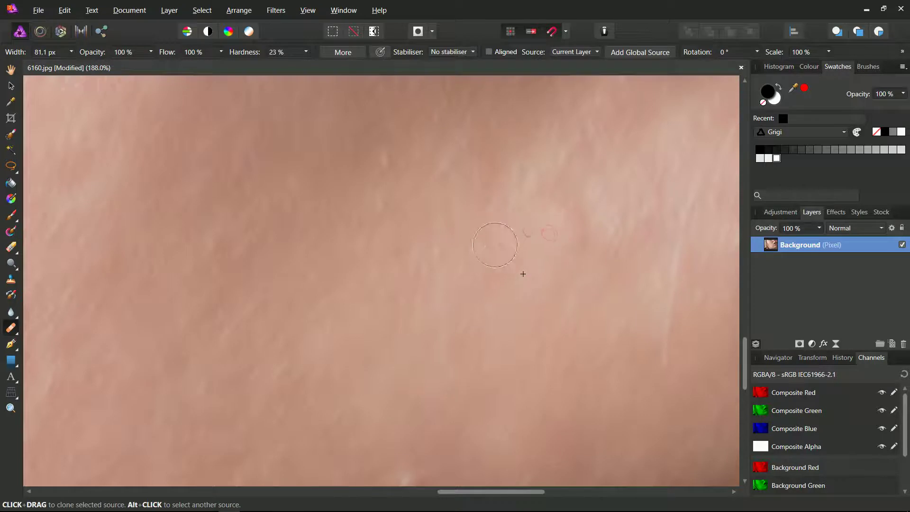
pyautogui.keyDown('alt'); pyautogui.click(472, 275); pyautogui.keyUp('alt')
pyautogui.keyDown('alt'); pyautogui.click(465, 302); pyautogui.keyUp('alt')
pyautogui.click(437, 280)
pyautogui.click(414, 280)
pyautogui.keyDown('alt'); pyautogui.click(406, 230); pyautogui.keyUp('alt')
# Even out the bright, uneven patches on the upper chin with Healing Brush strokes from neighbouring skin.
pyautogui.keyDown('alt'); pyautogui.click(538, 223); pyautogui.keyUp('alt')
pyautogui.click(508, 163)
pyautogui.click(603, 239)
pyautogui.click(582, 216)
pyautogui.click(593, 203)
pyautogui.click(631, 215)
pyautogui.moveTo(623, 192)
pyautogui.mouseDown()
pyautogui.moveTo(634, 196)
pyautogui.moveTo(625, 210)
pyautogui.mouseUp()
pyautogui.click(622, 135)
pyautogui.click(602, 141)
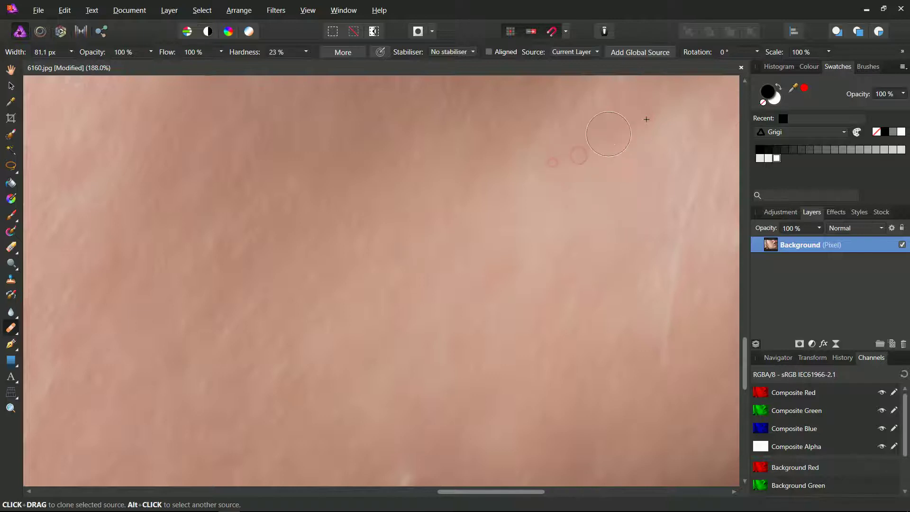
# Heal the prominent bump at the edge of the shadow below the lower lip, sampling skin next to it.
pyautogui.scroll(-5, 543, 249)
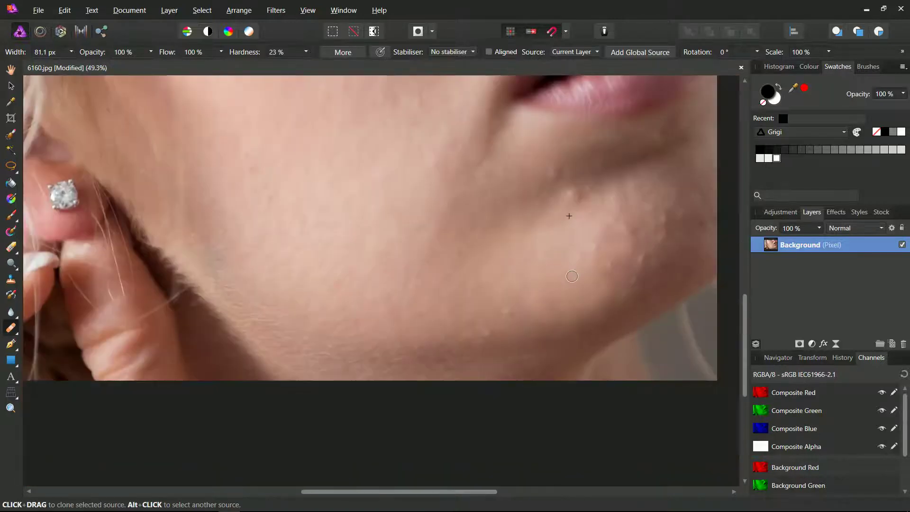
pyautogui.scroll(3, 599, 218)
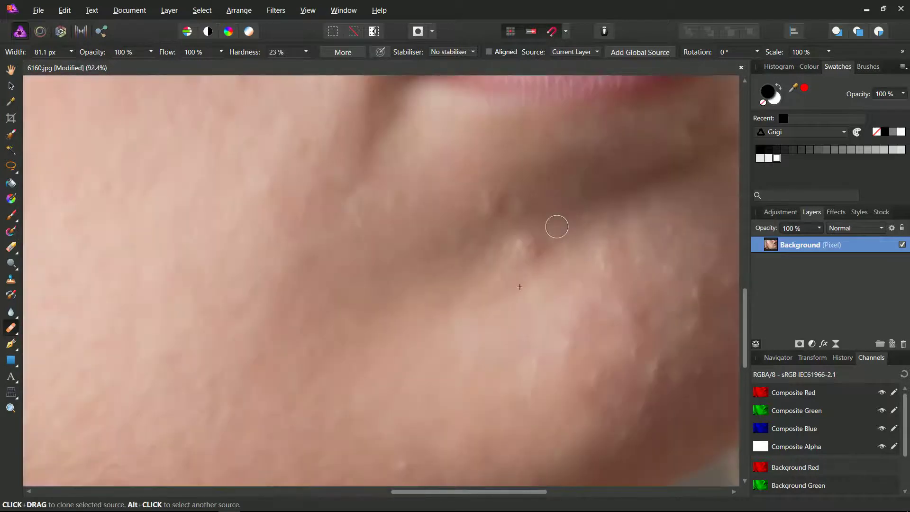
pyautogui.keyDown('alt'); pyautogui.click(573, 226); pyautogui.keyUp('alt')
pyautogui.keyDown('alt'); pyautogui.click(477, 260); pyautogui.keyUp('alt')
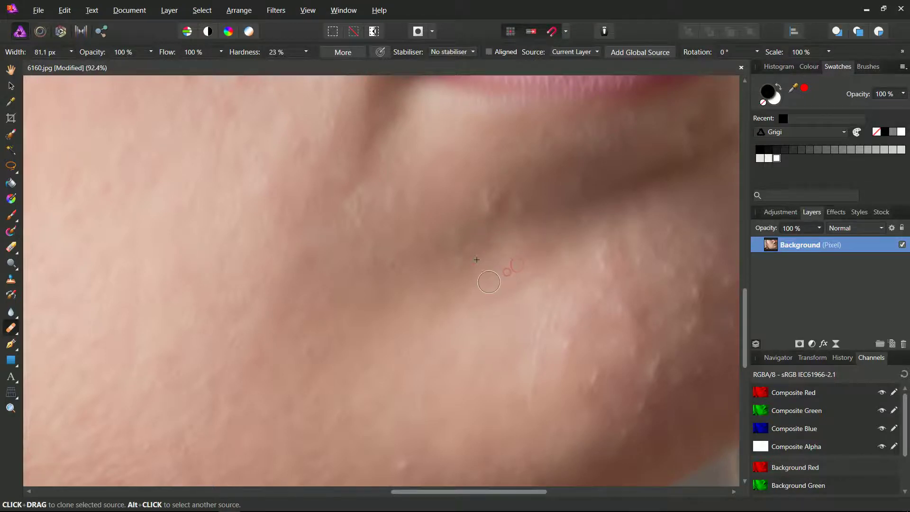
# Heal the bumps on the front of the chin and along its shaded side toward the photo's edge.
pyautogui.scroll(-3, 502, 278)
pyautogui.scroll(-1, 502, 278)
pyautogui.scroll(5, 530, 284)
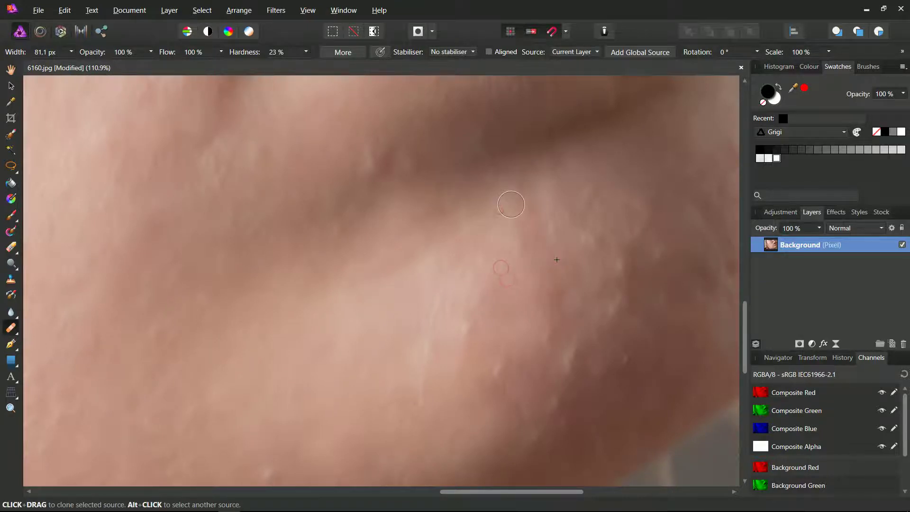
pyautogui.keyDown('alt'); pyautogui.click(573, 211); pyautogui.keyUp('alt')
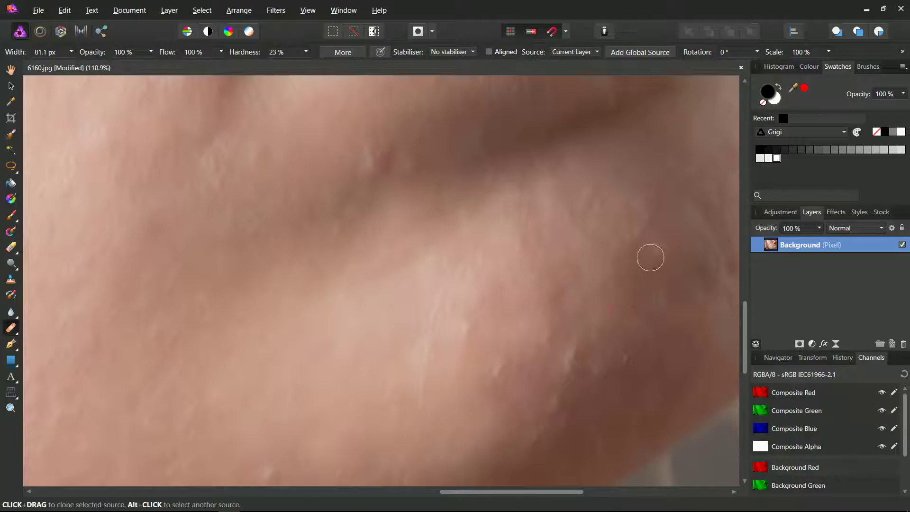
pyautogui.moveTo(662, 297)
pyautogui.mouseDown()
pyautogui.moveTo(646, 309)
pyautogui.moveTo(688, 310)
pyautogui.moveTo(704, 270)
pyautogui.mouseUp()
# Heal the remaining bumps along the shaded lower edge of the chin, resampling darker skin as needed.
pyautogui.hscroll(3, 697, 266)
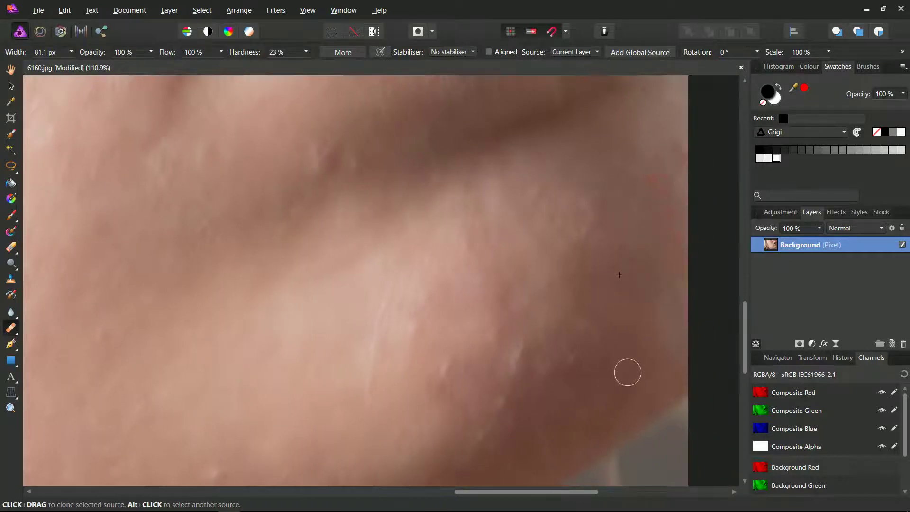
pyautogui.keyDown('alt'); pyautogui.click(623, 321); pyautogui.keyUp('alt')
pyautogui.keyDown('alt'); pyautogui.click(601, 371); pyautogui.keyUp('alt')
pyautogui.keyDown('alt'); pyautogui.click(552, 420); pyautogui.keyUp('alt')
pyautogui.moveTo(493, 440); pyautogui.dragTo(520, 342)
pyautogui.keyDown('alt'); pyautogui.click(542, 367); pyautogui.keyUp('alt')
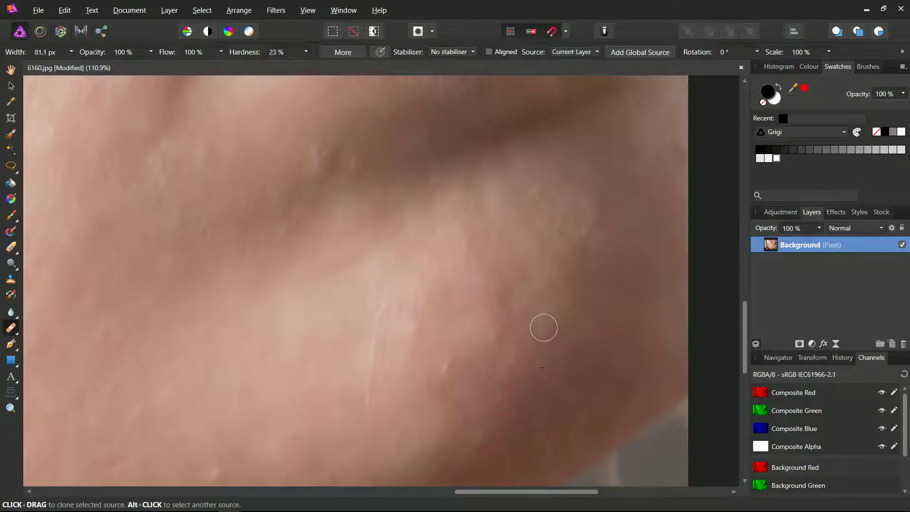
pyautogui.keyDown('alt'); pyautogui.click(510, 442); pyautogui.keyUp('alt')
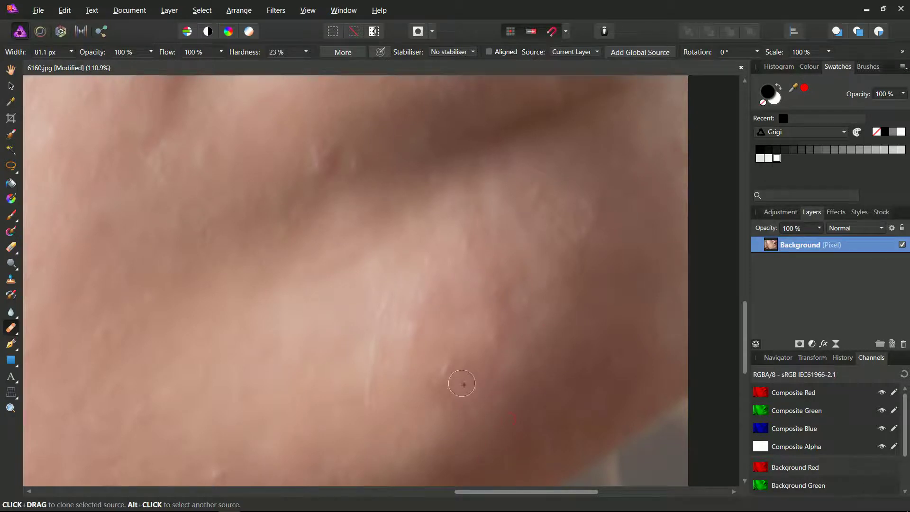
pyautogui.keyDown('alt'); pyautogui.click(464, 384); pyautogui.keyUp('alt')
pyautogui.scroll(-3, 472, 419)
pyautogui.scroll(-2, 488, 432)
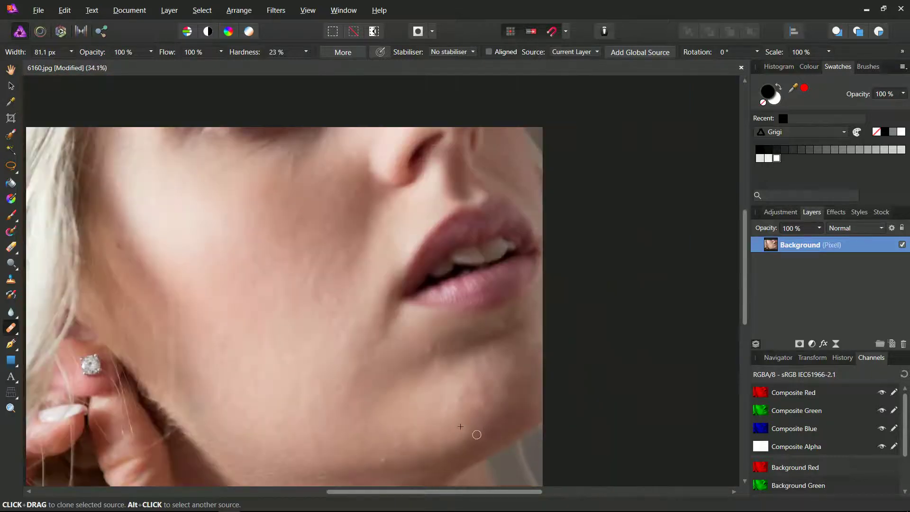
# Even out the uneven skin patches on the front of the chin, sampling clean skin beside them.
pyautogui.scroll(4, 477, 434)
pyautogui.moveTo(410, 303)
pyautogui.mouseDown()
pyautogui.moveTo(402, 357)
pyautogui.moveTo(403, 316)
pyautogui.mouseUp()
pyautogui.keyDown('alt'); pyautogui.click(435, 274); pyautogui.keyUp('alt')
pyautogui.moveTo(426, 244)
pyautogui.mouseDown()
pyautogui.moveTo(403, 284)
pyautogui.moveTo(413, 240)
pyautogui.mouseUp()
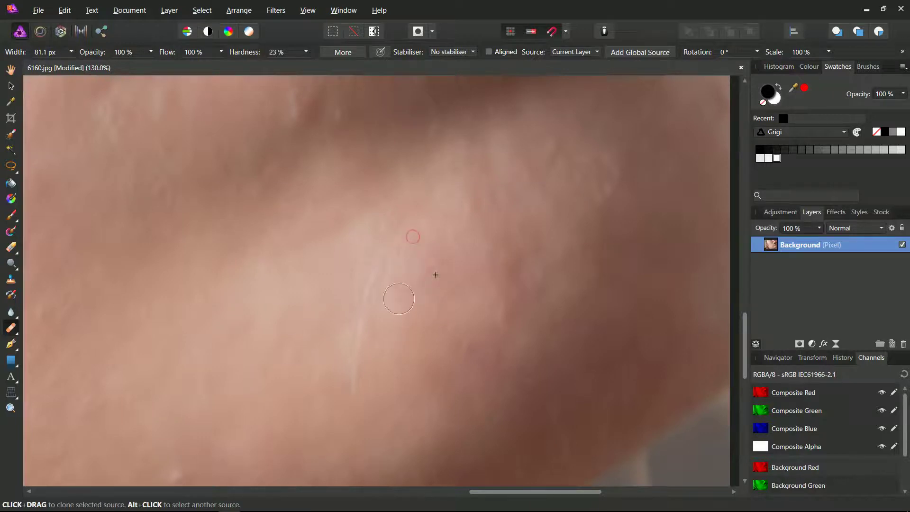
# Heal the light hair-like streak and the small marks above it on the chin, using smooth skin next to them.
pyautogui.keyDown('alt'); pyautogui.click(336, 271); pyautogui.keyUp('alt')
pyautogui.click(379, 222)
pyautogui.click(378, 246)
pyautogui.moveTo(393, 255)
pyautogui.mouseDown()
pyautogui.moveTo(365, 268)
pyautogui.moveTo(396, 272)
pyautogui.moveTo(375, 275)
pyautogui.moveTo(376, 285)
pyautogui.moveTo(386, 283)
pyautogui.moveTo(348, 289)
pyautogui.moveTo(382, 289)
pyautogui.moveTo(348, 317)
pyautogui.moveTo(370, 318)
pyautogui.moveTo(367, 340)
pyautogui.moveTo(345, 340)
pyautogui.moveTo(346, 377)
pyautogui.mouseUp()
pyautogui.scroll(-4, 372, 382)
pyautogui.scroll(-1, 372, 381)
# Smooth the uneven marks along the shadowed fold below the lower lip, resampling lighter and darker skin as needed.
pyautogui.scroll(3, 356, 337)
pyautogui.keyDown('alt'); pyautogui.click(355, 337); pyautogui.keyUp('alt')
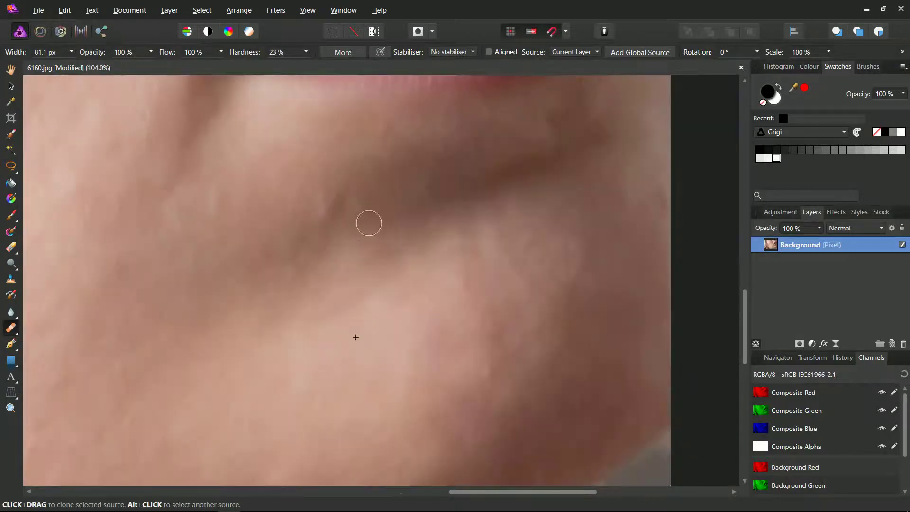
pyautogui.keyDown('alt'); pyautogui.click(286, 206); pyautogui.keyUp('alt')
pyautogui.moveTo(309, 201); pyautogui.dragTo(345, 199)
pyautogui.keyDown('alt'); pyautogui.click(337, 176); pyautogui.keyUp('alt')
pyautogui.keyDown('alt'); pyautogui.click(365, 185); pyautogui.keyUp('alt')
pyautogui.moveTo(362, 208); pyautogui.dragTo(347, 206)
pyautogui.scroll(-5, 194, 242)
pyautogui.scroll(-1, 194, 242)
# Heal the small uneven patch on the lower chin just above the jawline.
pyautogui.scroll(5, 244, 339)
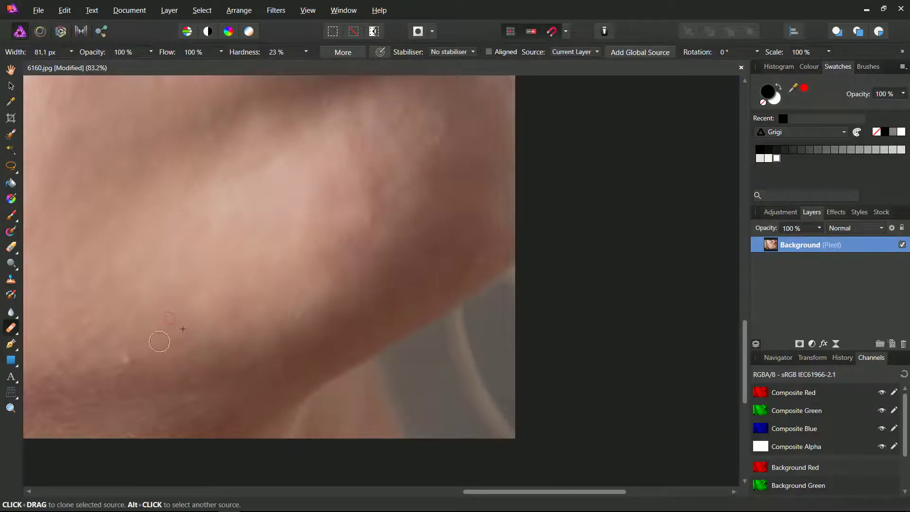
pyautogui.moveTo(169, 316); pyautogui.dragTo(176, 321)
pyautogui.scroll(-5, 171, 348)
pyautogui.scroll(-2, 92, 314)
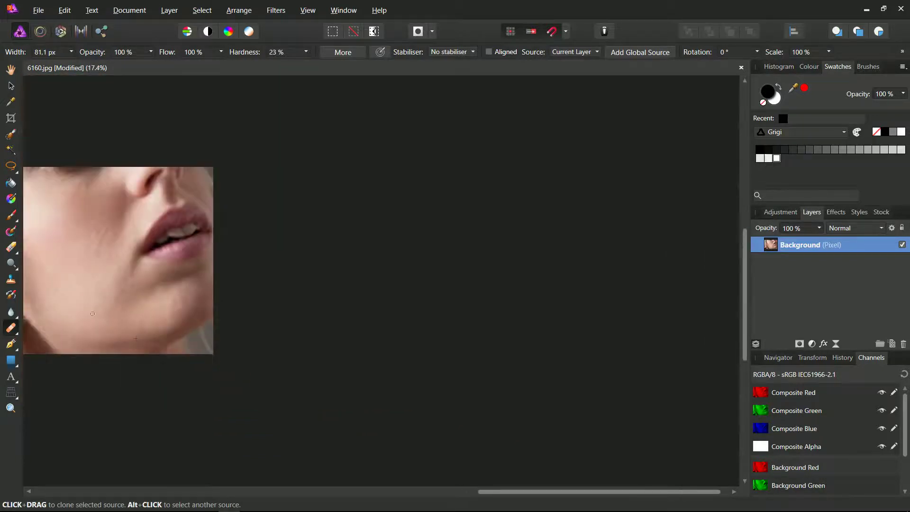
# Heal the scattered red spots across the middle of the cheek.
pyautogui.scroll(5, 39, 222)
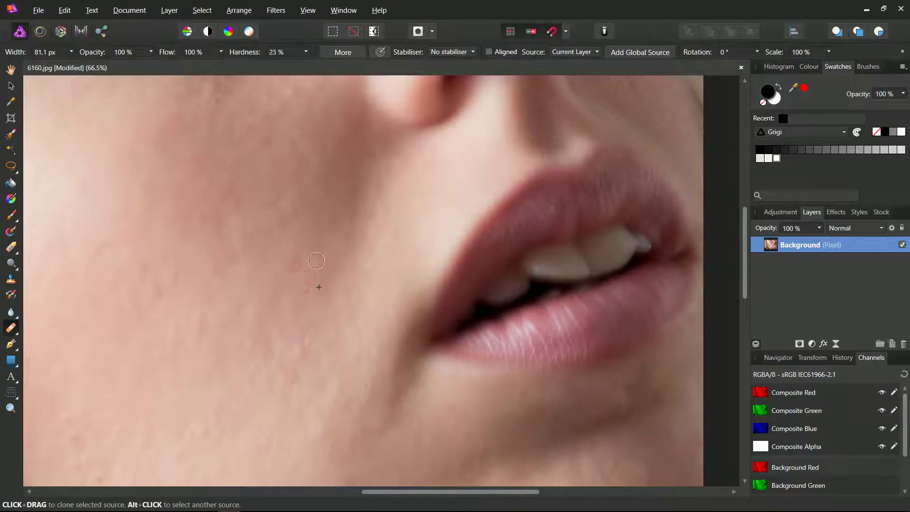
pyautogui.click(293, 260)
pyautogui.click(224, 244)
pyautogui.click(154, 292)
pyautogui.click(139, 316)
pyautogui.click(145, 263)
pyautogui.click(159, 271)
pyautogui.click(194, 285)
# Set the Healing Brush hardness to 0% and smooth the blemishes on the lower cheek beside the mouth, sampling nearby skin.
pyautogui.moveTo(307, 64); pyautogui.dragTo(303, 64)
pyautogui.keyDown('alt'); pyautogui.click(267, 282); pyautogui.keyUp('alt')
pyautogui.moveTo(250, 320); pyautogui.dragTo(255, 342)
pyautogui.keyDown('alt'); pyautogui.click(258, 342); pyautogui.keyUp('alt')
pyautogui.moveTo(283, 335)
pyautogui.mouseDown()
pyautogui.moveTo(278, 352)
pyautogui.moveTo(301, 348)
pyautogui.mouseUp()
pyautogui.click(286, 385)
pyautogui.moveTo(290, 381)
pyautogui.mouseDown()
pyautogui.moveTo(284, 363)
pyautogui.moveTo(245, 379)
pyautogui.mouseUp()
pyautogui.click(294, 380)
pyautogui.moveTo(274, 353)
pyautogui.mouseDown()
pyautogui.moveTo(239, 375)
pyautogui.moveTo(228, 378)
pyautogui.moveTo(223, 365)
pyautogui.moveTo(238, 396)
pyautogui.mouseUp()
pyautogui.scroll(-2, 238, 386)
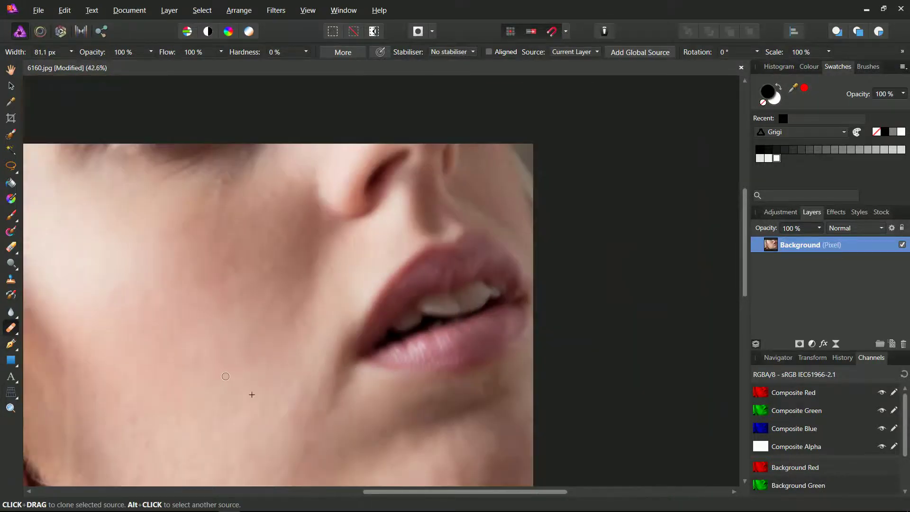
# Heal the remaining marks on the outer lower cheek toward the jaw, sampling adjacent skin.
pyautogui.scroll(1, 156, 364)
pyautogui.keyDown('alt'); pyautogui.click(142, 371); pyautogui.keyUp('alt')
pyautogui.moveTo(121, 372)
pyautogui.mouseDown()
pyautogui.moveTo(126, 384)
pyautogui.moveTo(116, 374)
pyautogui.moveTo(107, 381)
pyautogui.moveTo(122, 391)
pyautogui.moveTo(127, 381)
pyautogui.mouseUp()
pyautogui.moveTo(133, 421)
pyautogui.mouseDown()
pyautogui.moveTo(142, 438)
pyautogui.moveTo(143, 424)
pyautogui.moveTo(117, 403)
pyautogui.moveTo(129, 418)
pyautogui.moveTo(141, 410)
pyautogui.moveTo(132, 408)
pyautogui.moveTo(126, 438)
pyautogui.mouseUp()
pyautogui.scroll(-2, 115, 383)
pyautogui.scroll(-2, 116, 383)
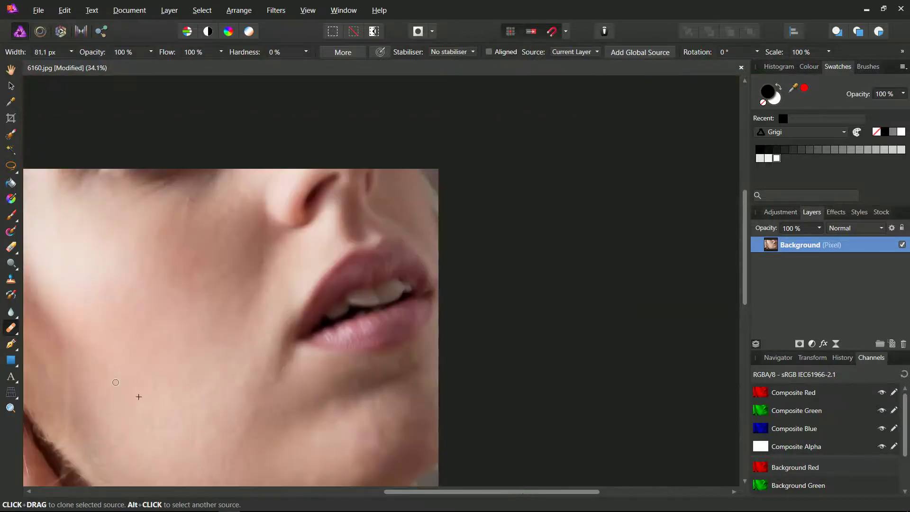
# Heal the spots on the upper cheek between the under-eye area and the nose.
pyautogui.scroll(4, 233, 279)
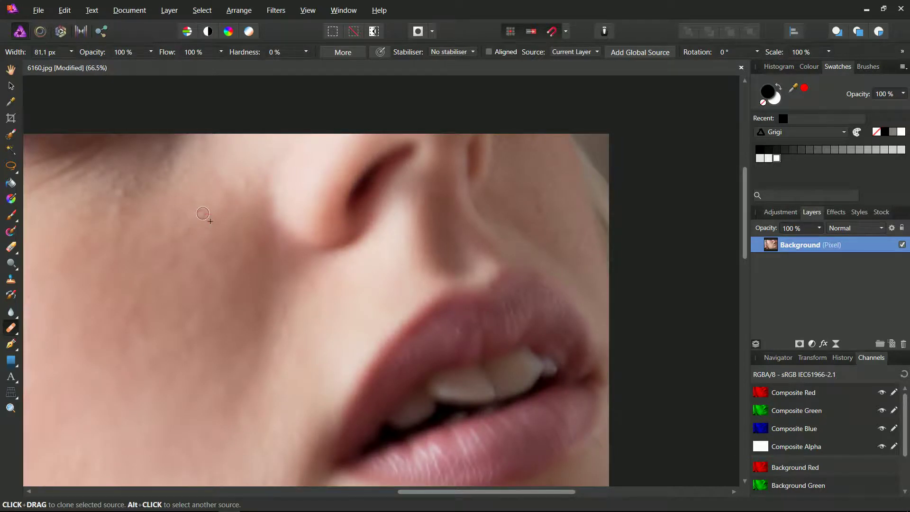
pyautogui.moveTo(167, 237); pyautogui.dragTo(165, 239)
pyautogui.moveTo(163, 255)
pyautogui.mouseDown()
pyautogui.moveTo(127, 266)
pyautogui.moveTo(131, 252)
pyautogui.moveTo(115, 238)
pyautogui.mouseUp()
pyautogui.keyDown('alt'); pyautogui.click(164, 271); pyautogui.keyUp('alt')
pyautogui.keyDown('alt'); pyautogui.click(135, 231); pyautogui.keyUp('alt')
# Remove the small bumps just below the under-eye shadow, sampling fresh skin around each one.
pyautogui.click(124, 227)
pyautogui.keyDown('alt'); pyautogui.click(99, 237); pyautogui.keyUp('alt')
pyautogui.click(115, 209)
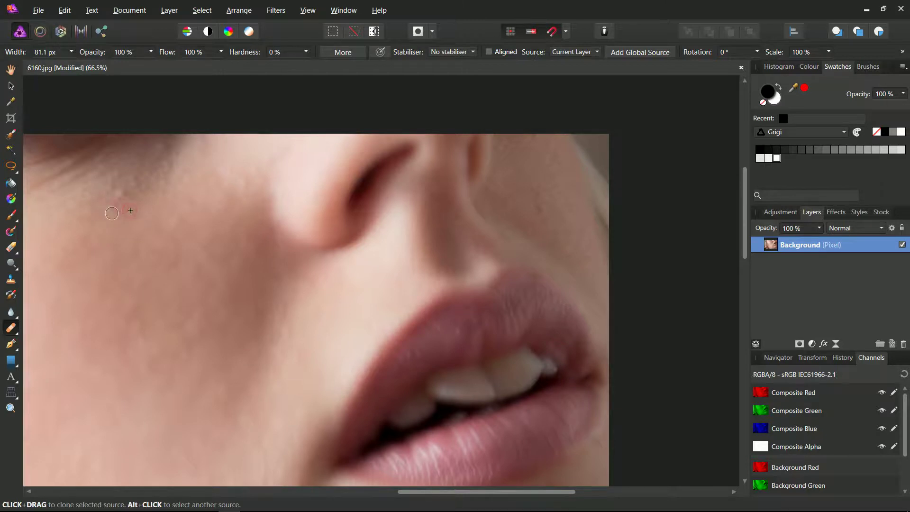
pyautogui.keyDown('alt'); pyautogui.click(133, 186); pyautogui.keyUp('alt')
pyautogui.moveTo(125, 187)
pyautogui.mouseDown()
pyautogui.moveTo(120, 195)
pyautogui.moveTo(138, 189)
pyautogui.mouseUp()
pyautogui.keyDown('alt'); pyautogui.click(137, 209); pyautogui.keyUp('alt')
pyautogui.scroll(-5, 172, 194)
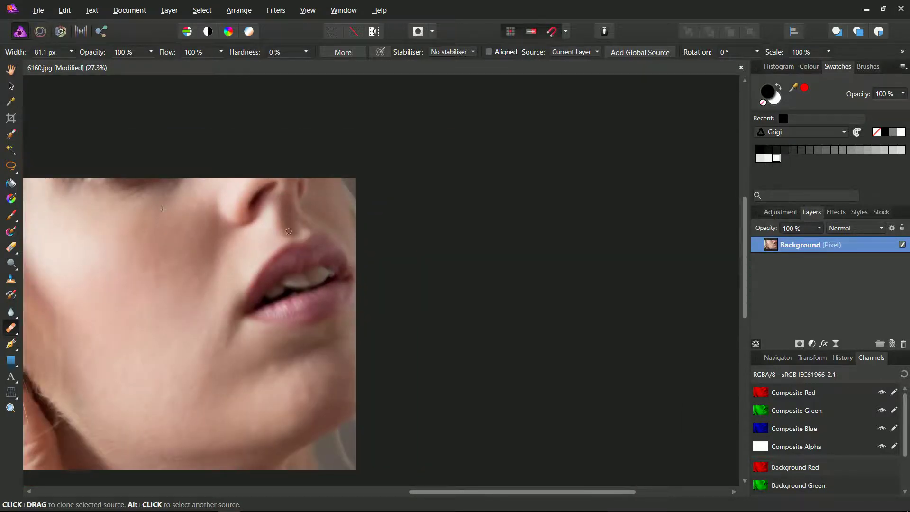
# Heal the dark spots on the far cheek beyond the nose, near the photo's edge.
pyautogui.scroll(5, 289, 231)
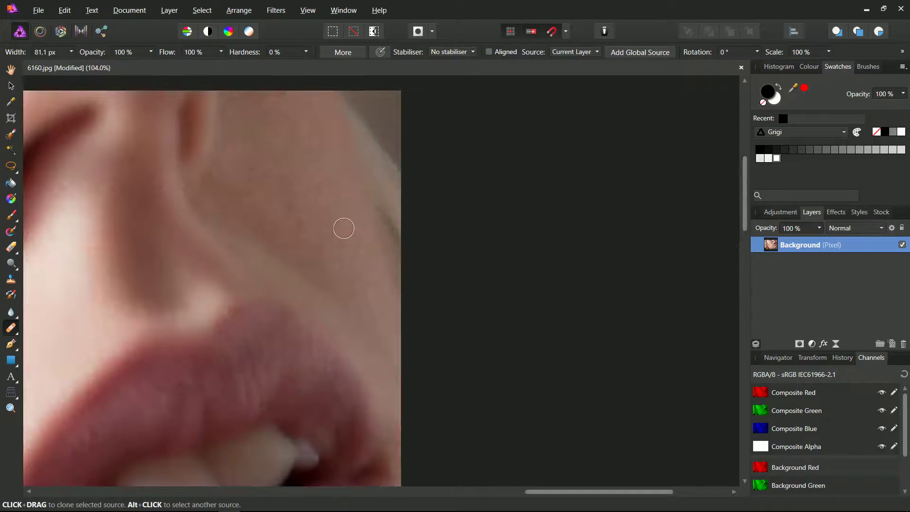
pyautogui.keyDown('alt'); pyautogui.click(288, 140); pyautogui.keyUp('alt')
pyautogui.keyDown('alt'); pyautogui.click(303, 170); pyautogui.keyUp('alt')
pyautogui.moveTo(336, 153); pyautogui.dragTo(336, 153)
pyautogui.moveTo(293, 113); pyautogui.dragTo(320, 124)
# Smooth the marks along the fold above the far side of the upper lip with newly sampled skin.
pyautogui.keyDown('alt'); pyautogui.click(260, 258); pyautogui.keyUp('alt')
pyautogui.keyDown('alt'); pyautogui.click(264, 276); pyautogui.keyUp('alt')
pyautogui.moveTo(248, 256); pyautogui.dragTo(228, 242)
pyautogui.scroll(-3, 286, 271)
pyautogui.scroll(-3, 289, 272)
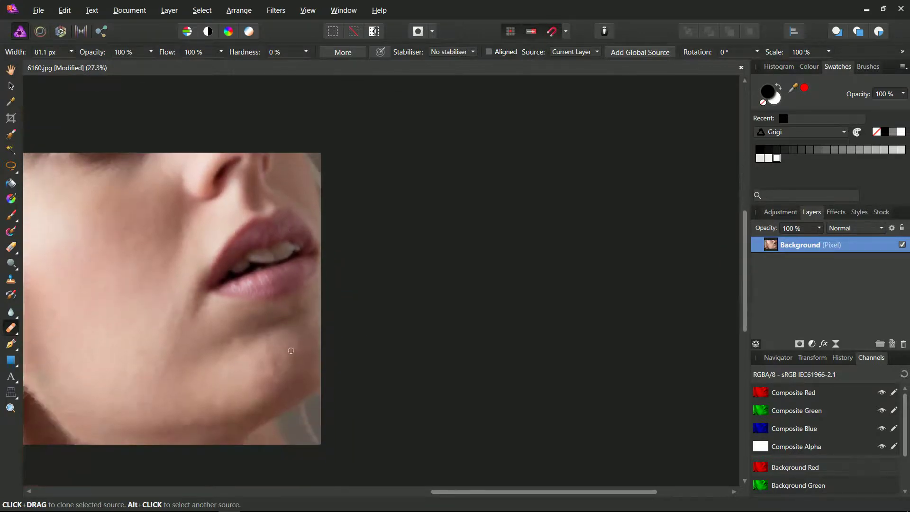
# Heal the dark spot and uneven skin along the cheek's outer edge by the hairline, above the earring.
pyautogui.moveTo(492, 491); pyautogui.dragTo(374, 492)
pyautogui.scroll(-1, 373, 337)
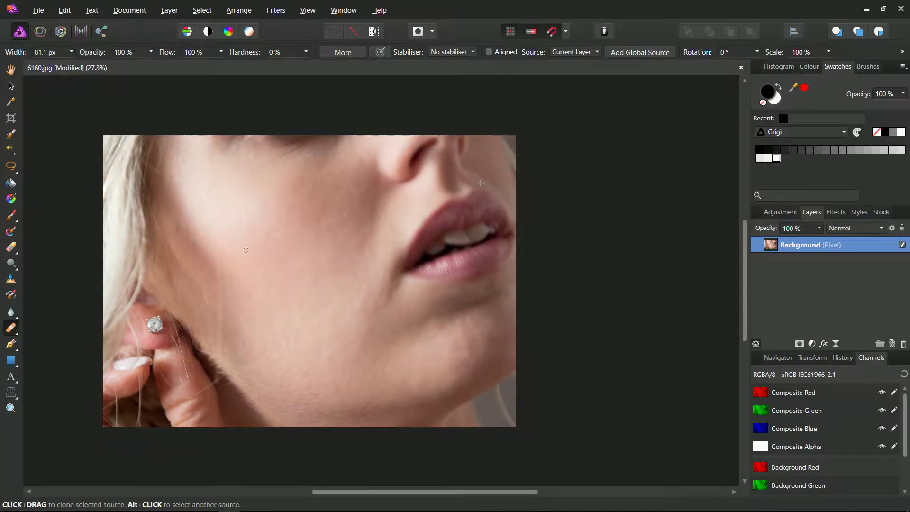
pyautogui.scroll(3, 284, 268)
pyautogui.scroll(-3, 284, 268)
pyautogui.scroll(4, 347, 234)
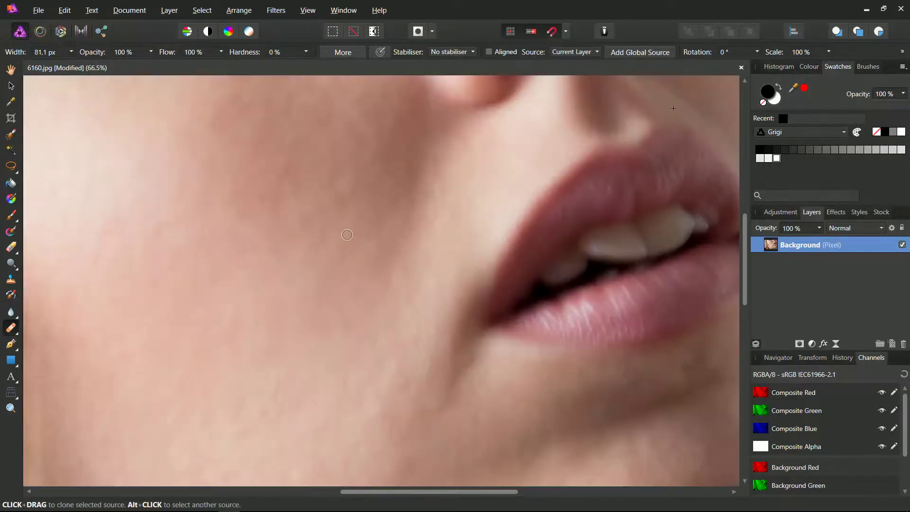
pyautogui.scroll(-4, 347, 234)
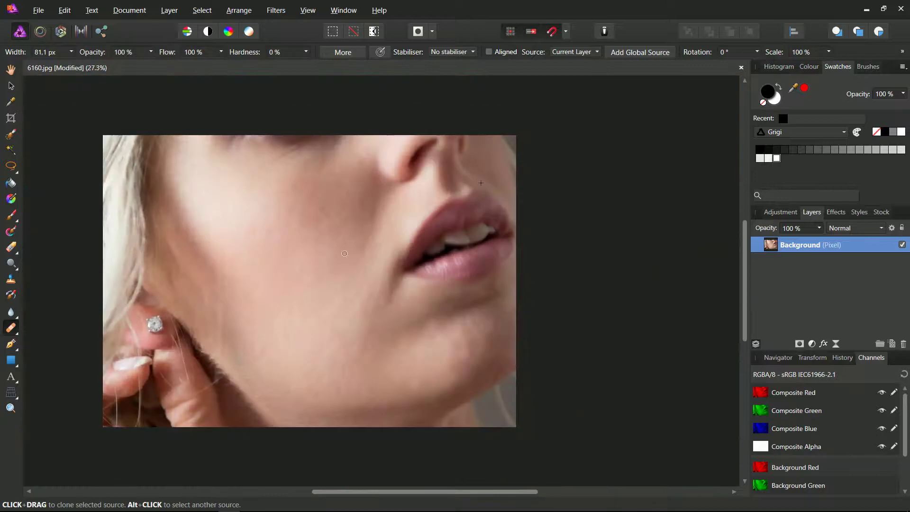
pyautogui.scroll(4, 206, 226)
pyautogui.keyDown('alt'); pyautogui.click(217, 222); pyautogui.keyUp('alt')
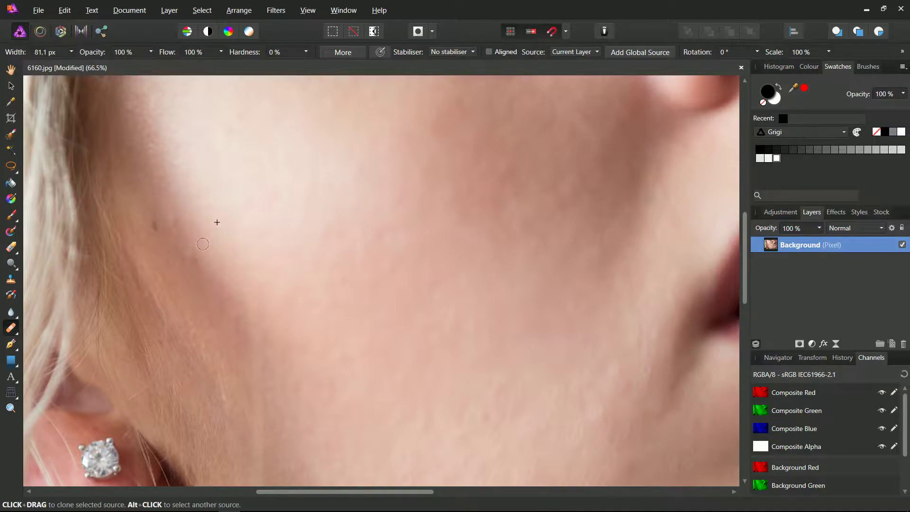
pyautogui.keyDown('alt'); pyautogui.click(200, 275); pyautogui.keyUp('alt')
pyautogui.moveTo(188, 258)
pyautogui.mouseDown()
pyautogui.moveTo(195, 267)
pyautogui.moveTo(187, 248)
pyautogui.moveTo(199, 270)
pyautogui.moveTo(165, 237)
pyautogui.mouseUp()
pyautogui.keyDown('alt'); pyautogui.click(175, 238); pyautogui.keyUp('alt')
pyautogui.press('alt')
pyautogui.keyDown('alt'); pyautogui.click(150, 208); pyautogui.keyUp('alt')
pyautogui.scroll(-2, 165, 239)
pyautogui.scroll(-1, 165, 239)
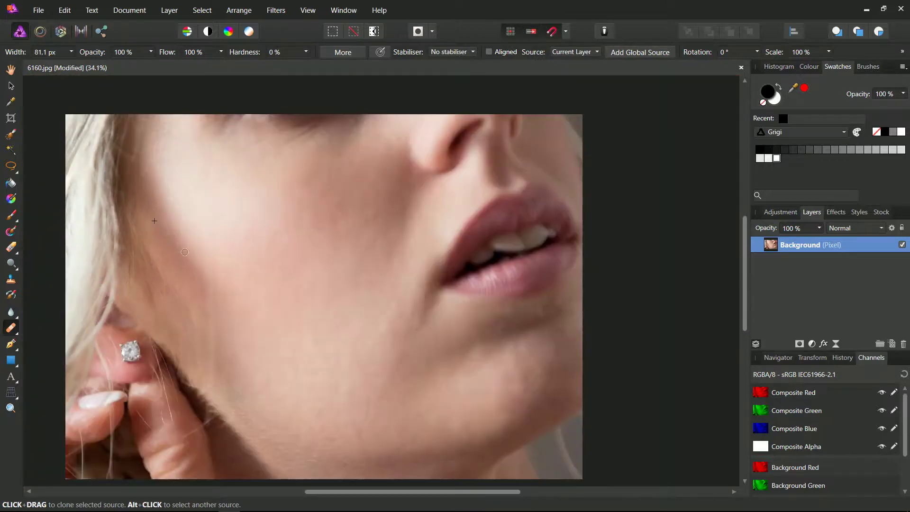
pyautogui.scroll(-2, 208, 266)
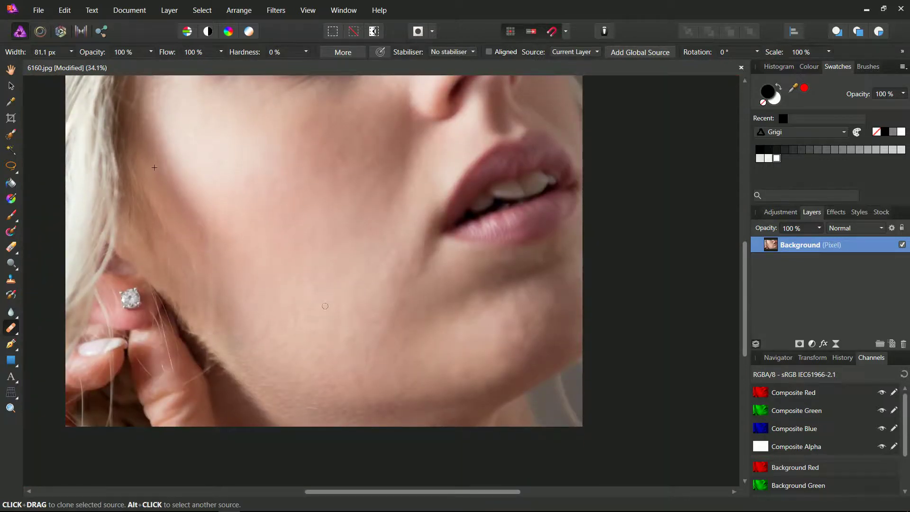
pyautogui.scroll(-1, 350, 305)
pyautogui.scroll(2, 379, 292)
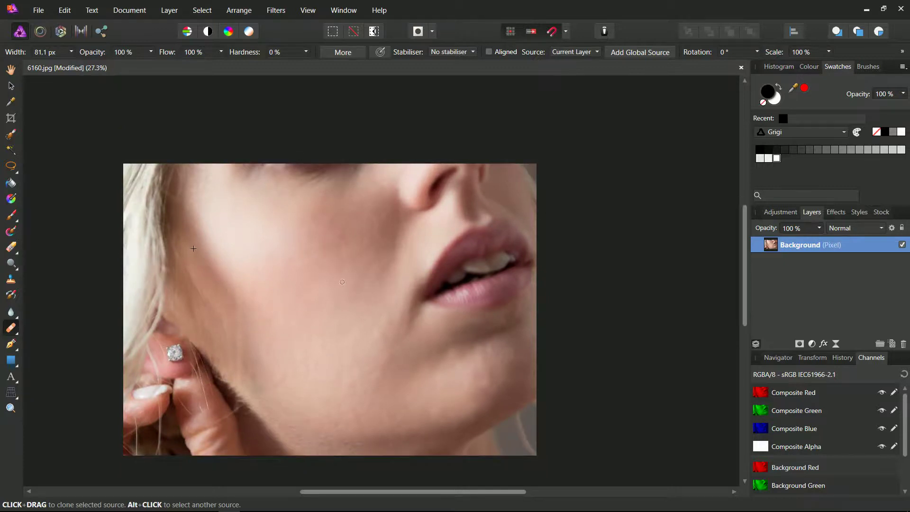
pyautogui.scroll(-1, 342, 282)
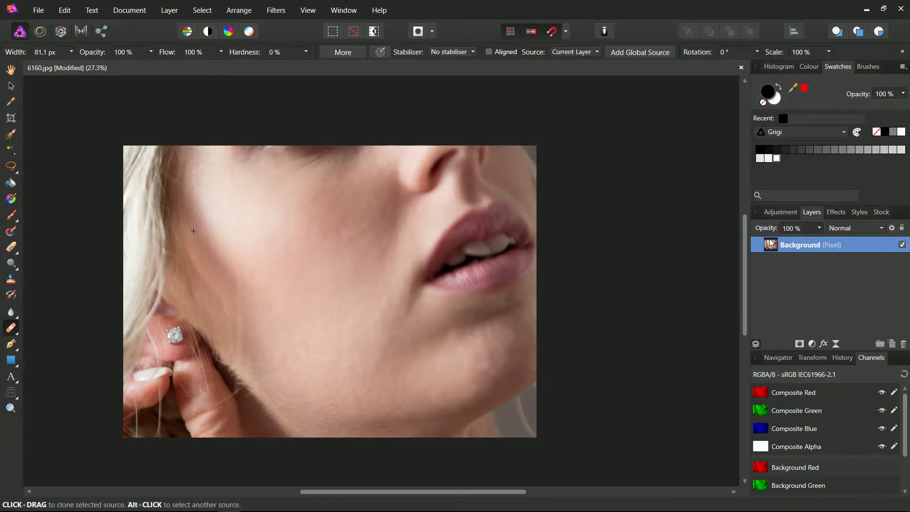
# Duplicate the Background layer and apply Frequency Separation with a small radius to the copy.
pyautogui.hotkey('ctrl', 'j')
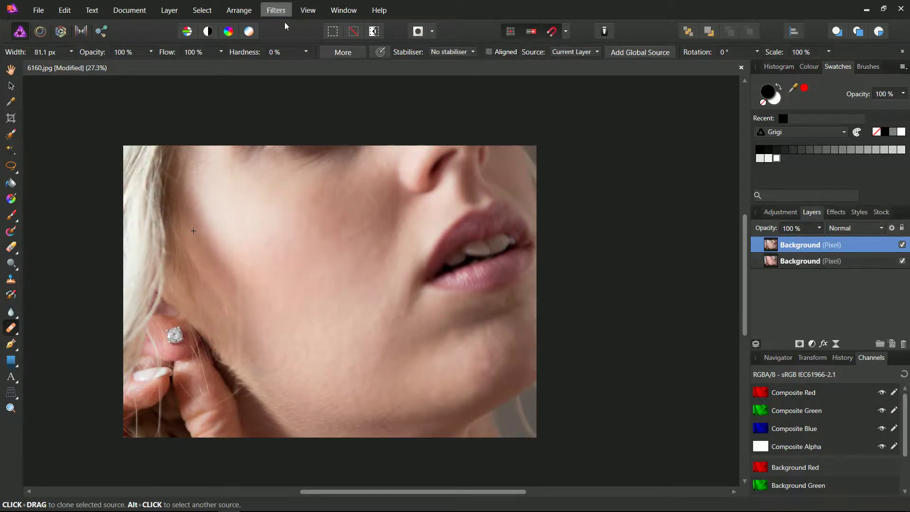
pyautogui.click(276, 10)
pyautogui.click(308, 104)
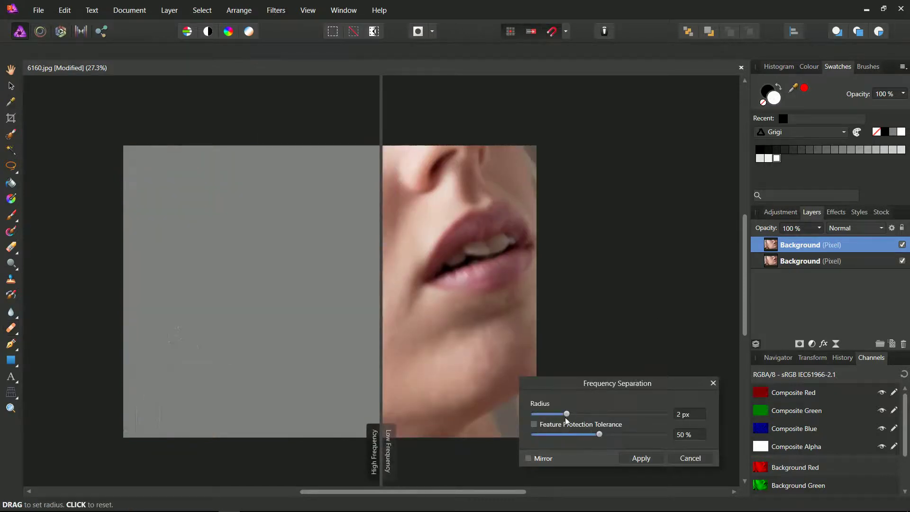
pyautogui.moveTo(540, 423); pyautogui.dragTo(562, 424)
pyautogui.scroll(3, 252, 205)
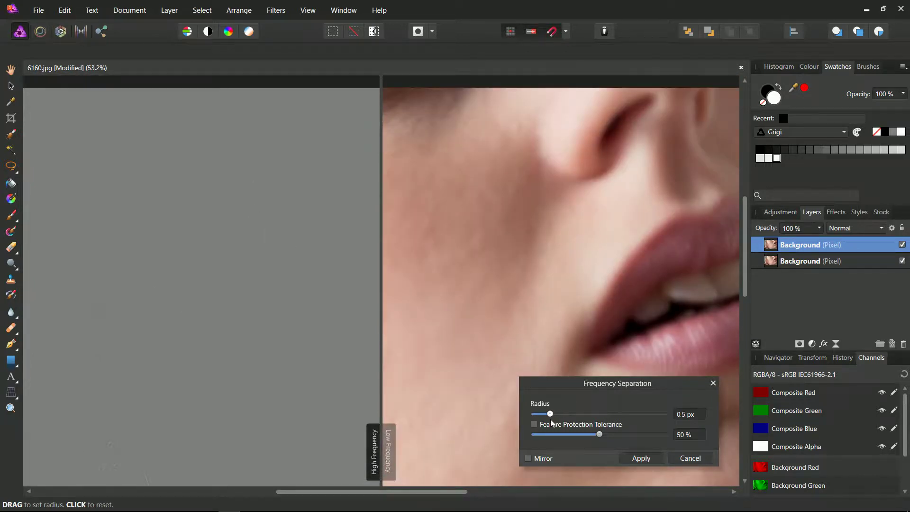
pyautogui.moveTo(565, 420); pyautogui.dragTo(561, 421)
pyautogui.click(641, 458)
pyautogui.press('s')
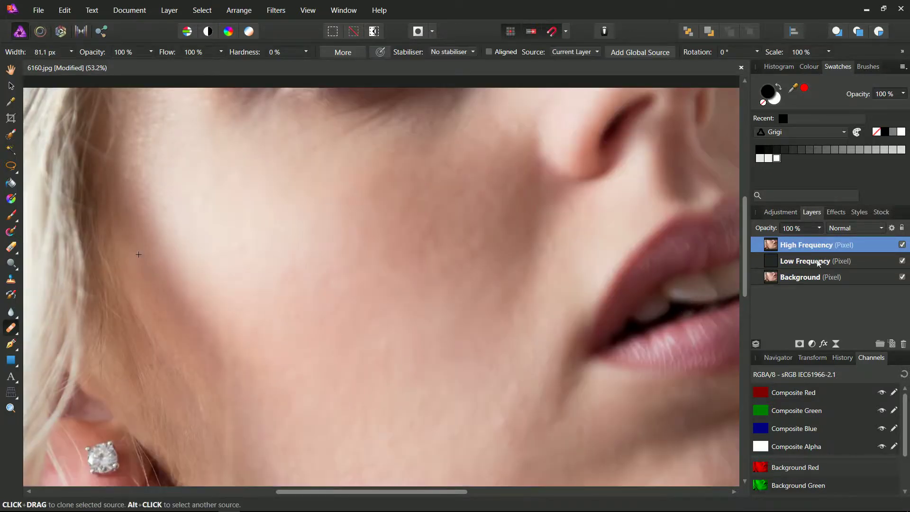
# Select the Low Frequency layer and outline the dark under-eye area with a freehand selection feathered 19 px.
pyautogui.click(775, 264)
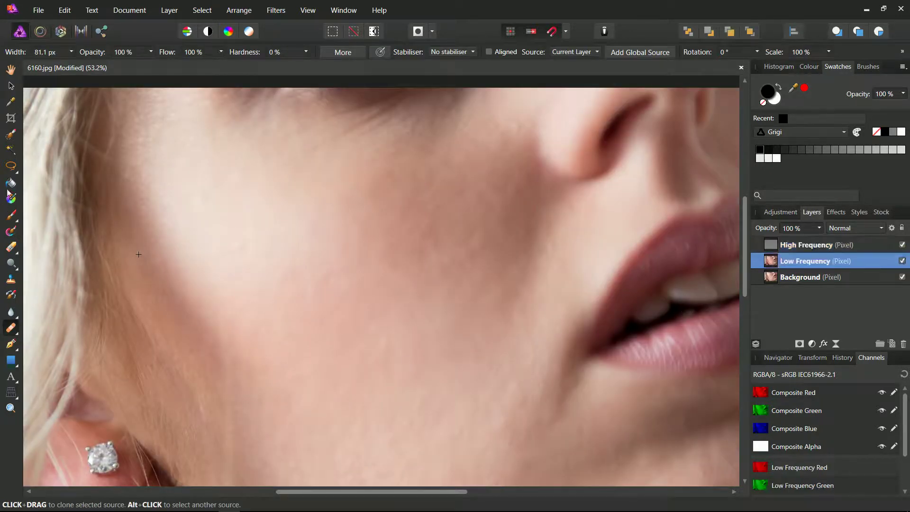
pyautogui.click(11, 166)
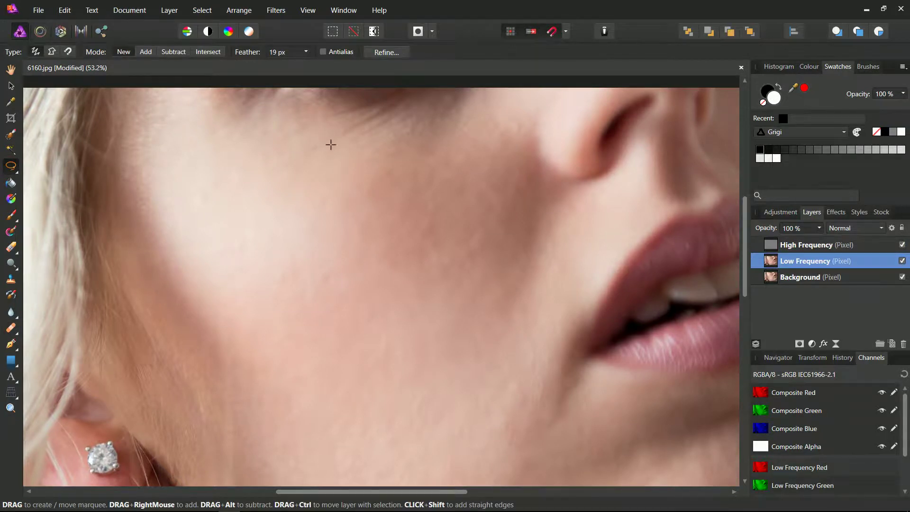
pyautogui.scroll(2, 331, 144)
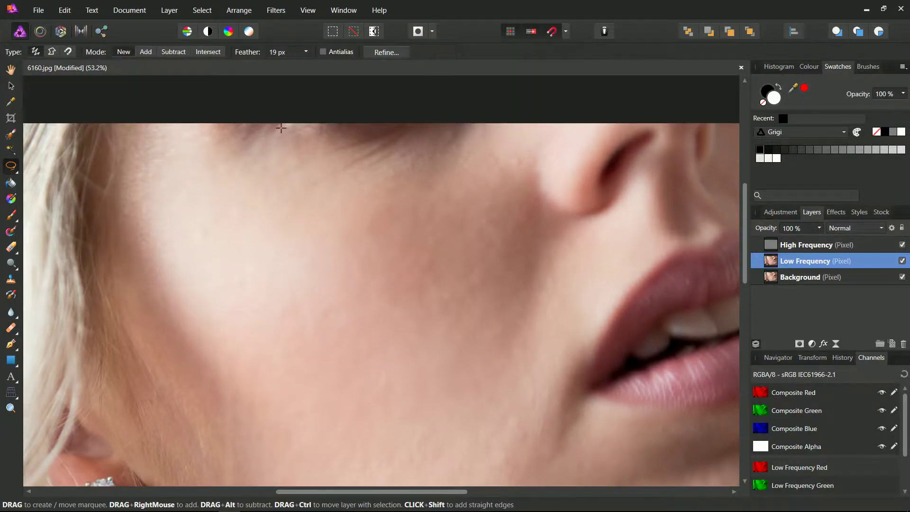
pyautogui.moveTo(215, 124)
pyautogui.mouseDown()
pyautogui.moveTo(239, 152)
pyautogui.moveTo(330, 192)
pyautogui.moveTo(415, 188)
pyautogui.moveTo(470, 146)
pyautogui.moveTo(474, 121)
pyautogui.mouseUp()
pyautogui.moveTo(392, 110); pyautogui.dragTo(215, 124)
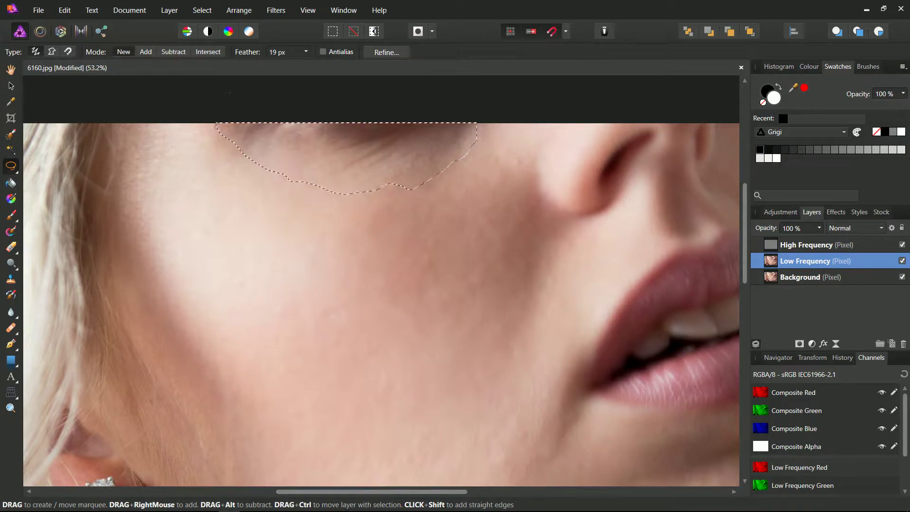
# Try a Gaussian Blur on the under-eye selection at 4.7 px and 0.9 px, cancel it and deselect.
pyautogui.click(274, 10)
pyautogui.moveTo(329, 38)
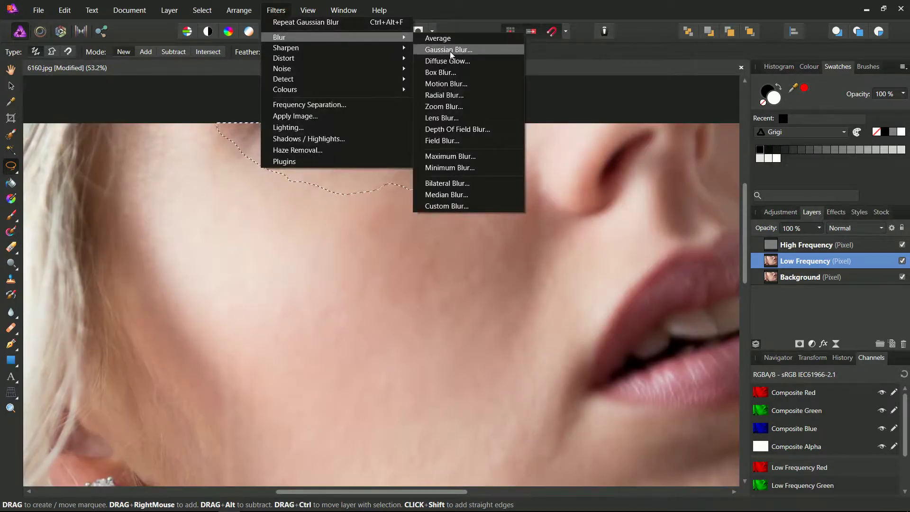
pyautogui.click(450, 51)
pyautogui.moveTo(586, 430)
pyautogui.mouseDown()
pyautogui.moveTo(560, 433)
pyautogui.moveTo(607, 433)
pyautogui.moveTo(575, 433)
pyautogui.mouseUp()
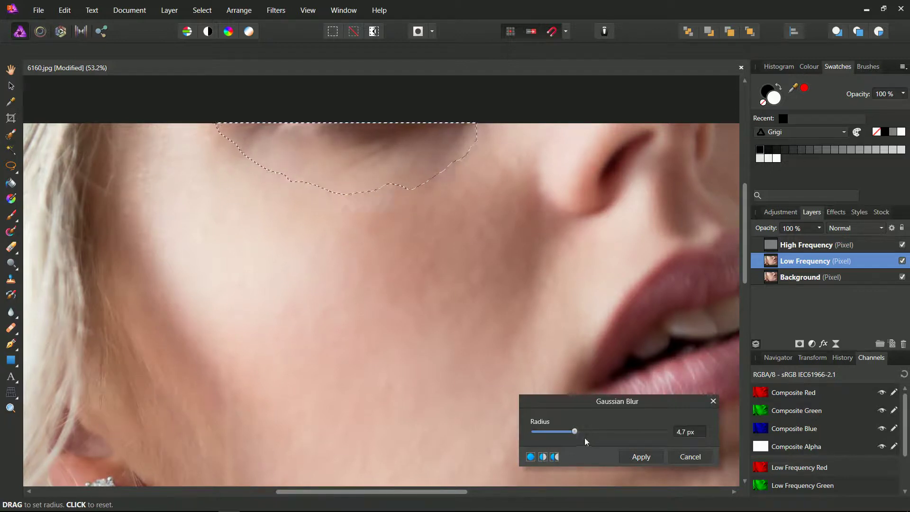
pyautogui.moveTo(575, 431); pyautogui.dragTo(561, 432)
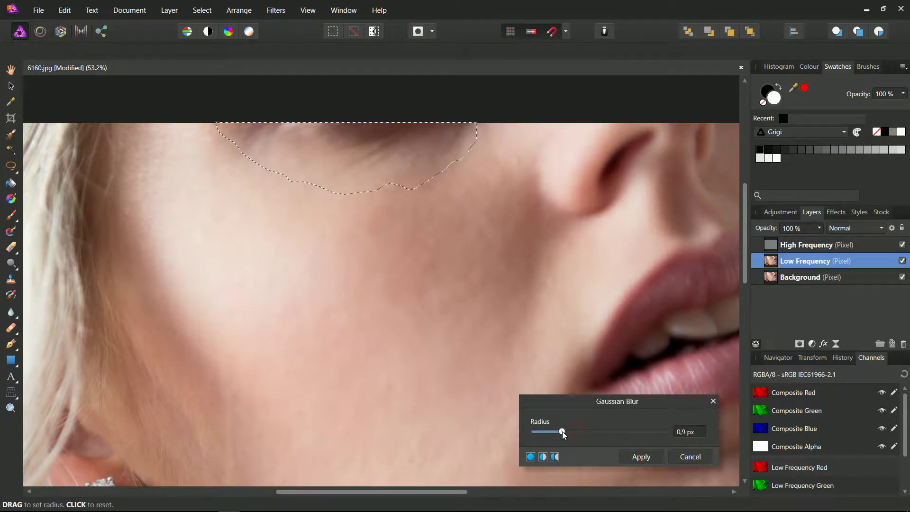
pyautogui.click(680, 458)
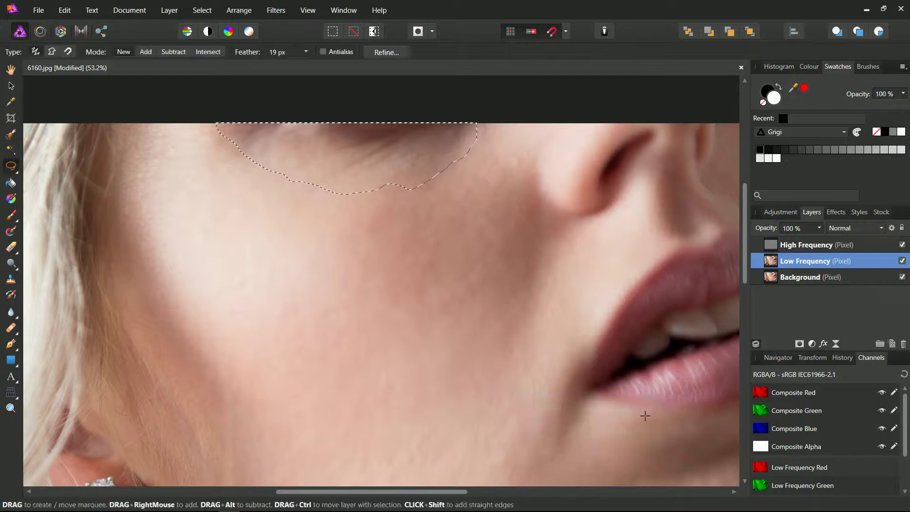
pyautogui.hotkey('ctrl', 'd')
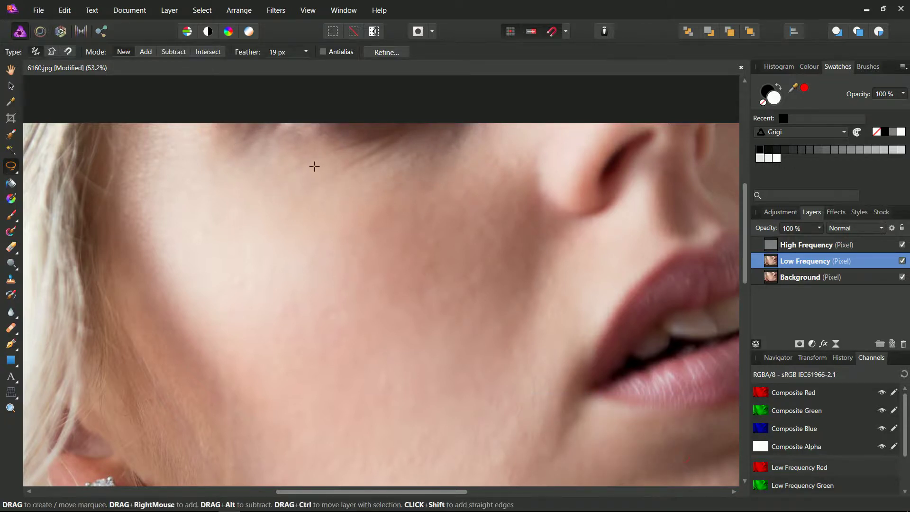
# Heal the creases under the eye on the Low Frequency layer with the Healing Brush, sampling clean skin beside them.
pyautogui.scroll(3, 313, 166)
pyautogui.scroll(2, 454, 187)
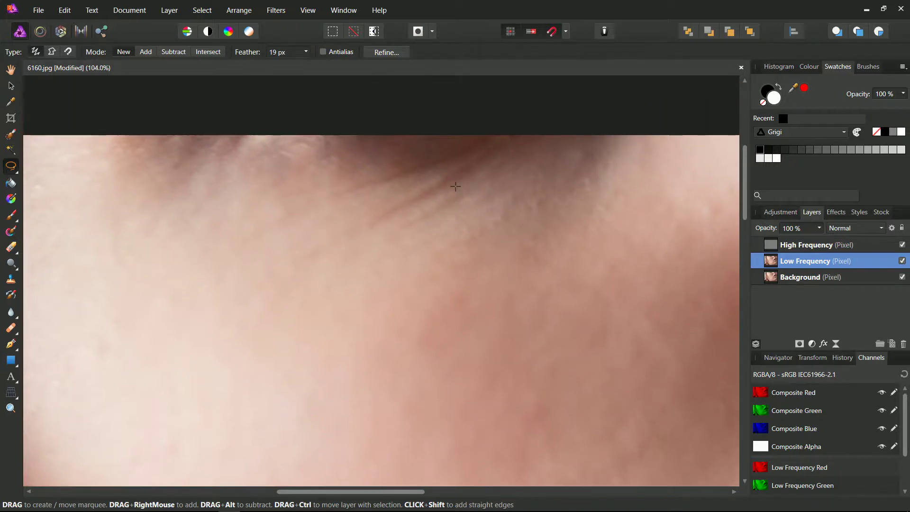
pyautogui.click(10, 330)
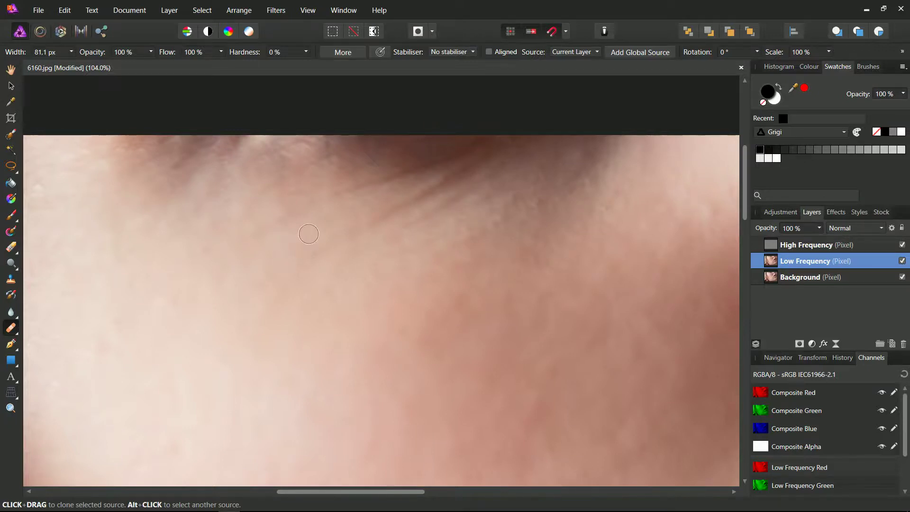
pyautogui.keyDown('alt'); pyautogui.click(309, 233); pyautogui.keyUp('alt')
pyautogui.moveTo(358, 231); pyautogui.dragTo(423, 195)
pyautogui.keyDown('alt'); pyautogui.click(330, 207); pyautogui.keyUp('alt')
pyautogui.keyDown('alt'); pyautogui.click(367, 200); pyautogui.keyUp('alt')
pyautogui.keyDown('alt'); pyautogui.click(427, 235); pyautogui.keyUp('alt')
pyautogui.click(393, 233)
pyautogui.click(424, 218)
# Outline the whole cheek from under the eye down to the jaw with a freehand selection feathered 19 px.
pyautogui.scroll(-5, 429, 223)
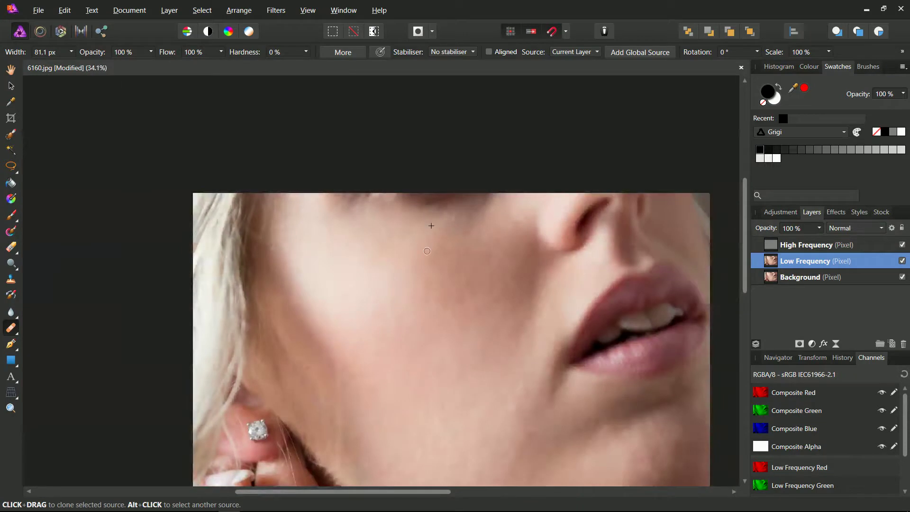
pyautogui.scroll(-1, 425, 251)
pyautogui.scroll(-2, 439, 264)
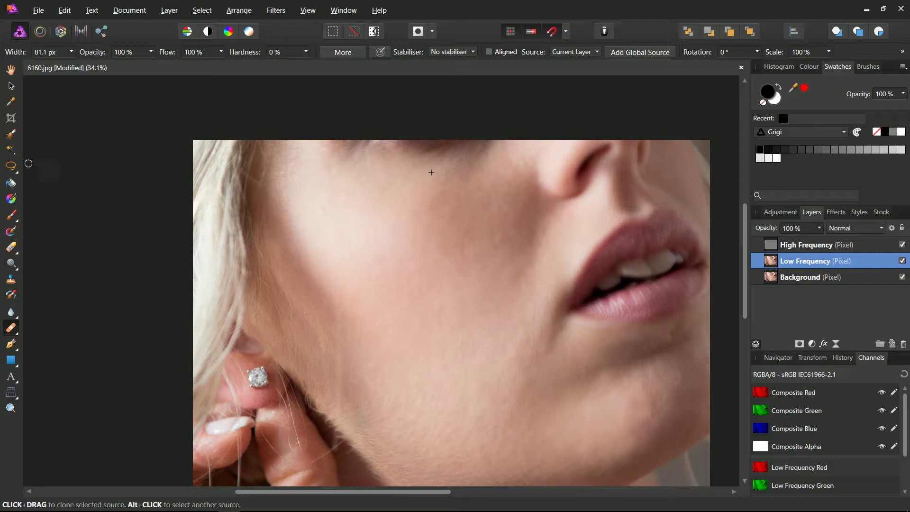
pyautogui.click(11, 166)
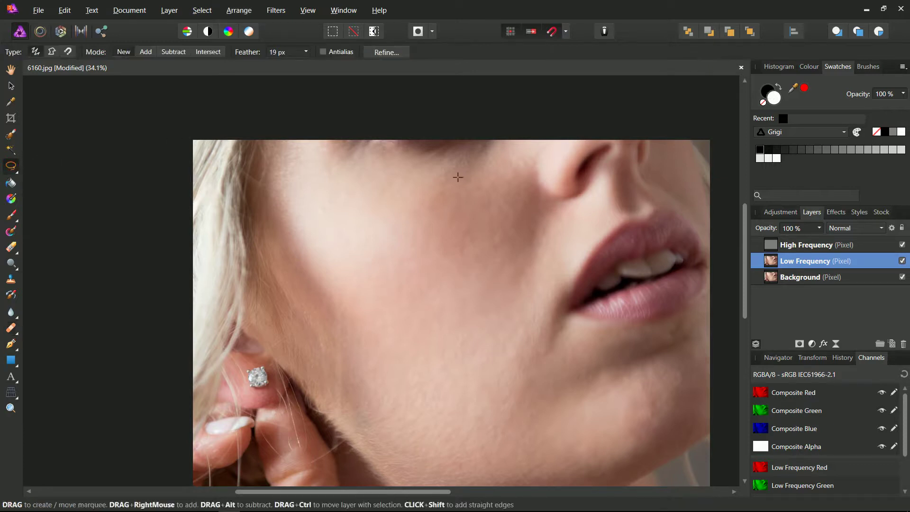
pyautogui.moveTo(339, 142)
pyautogui.mouseDown()
pyautogui.moveTo(410, 162)
pyautogui.moveTo(473, 158)
pyautogui.moveTo(524, 140)
pyautogui.mouseUp()
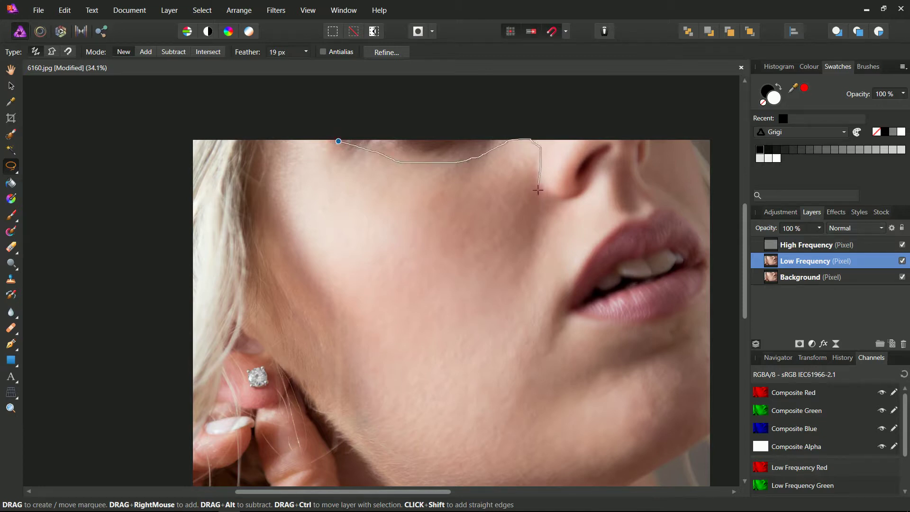
pyautogui.moveTo(570, 224); pyautogui.dragTo(576, 263)
pyautogui.moveTo(547, 340)
pyautogui.mouseDown()
pyautogui.moveTo(523, 443)
pyautogui.moveTo(509, 468)
pyautogui.moveTo(475, 482)
pyautogui.mouseUp()
pyautogui.moveTo(382, 465)
pyautogui.mouseDown()
pyautogui.moveTo(334, 422)
pyautogui.moveTo(264, 289)
pyautogui.moveTo(248, 255)
pyautogui.moveTo(245, 175)
pyautogui.mouseUp()
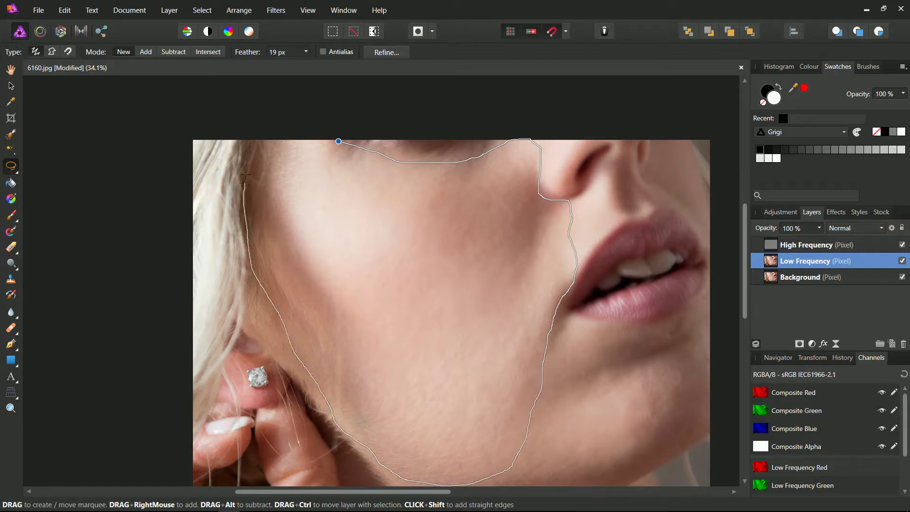
pyautogui.moveTo(338, 141); pyautogui.dragTo(339, 142)
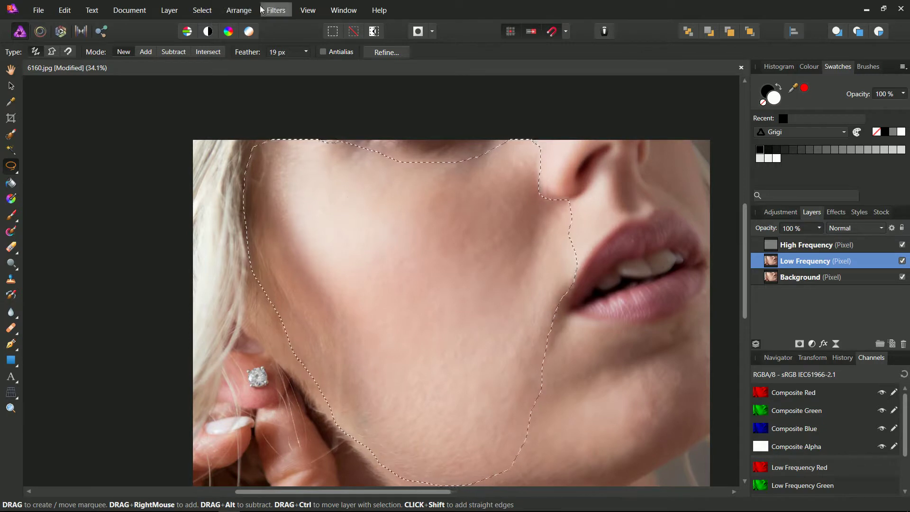
# Apply a 2.8 px Gaussian Blur to the cheek selection on the Low Frequency layer and deselect.
pyautogui.click(262, 10)
pyautogui.moveTo(348, 37)
pyautogui.click(440, 47)
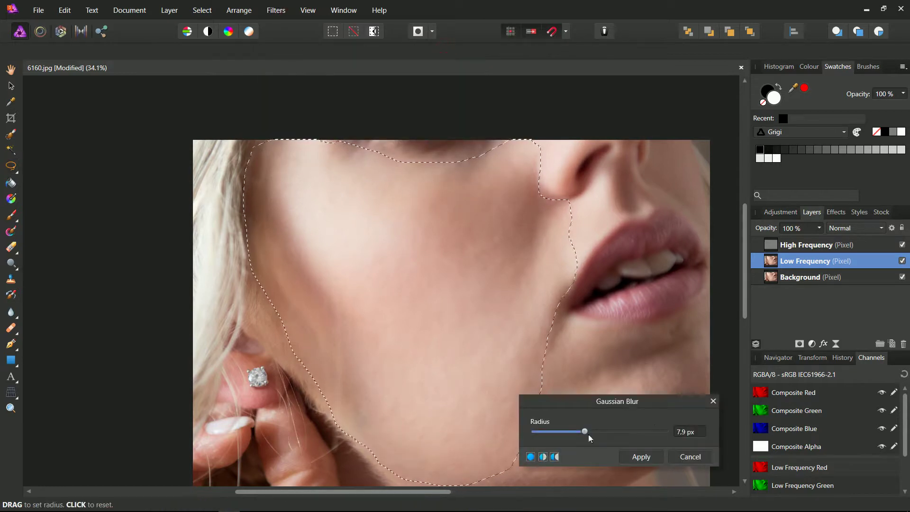
pyautogui.moveTo(585, 431)
pyautogui.mouseDown()
pyautogui.moveTo(642, 430)
pyautogui.moveTo(515, 424)
pyautogui.moveTo(575, 425)
pyautogui.mouseUp()
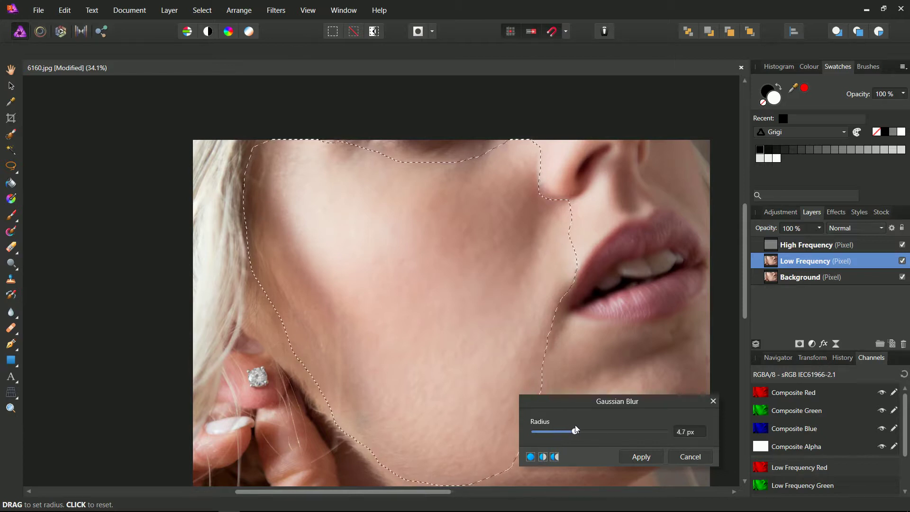
pyautogui.scroll(2, 495, 244)
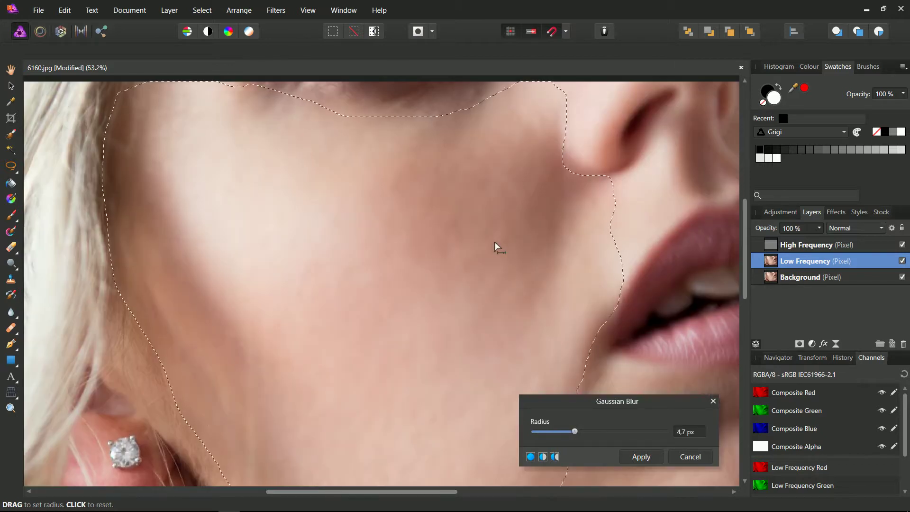
pyautogui.scroll(-2, 494, 243)
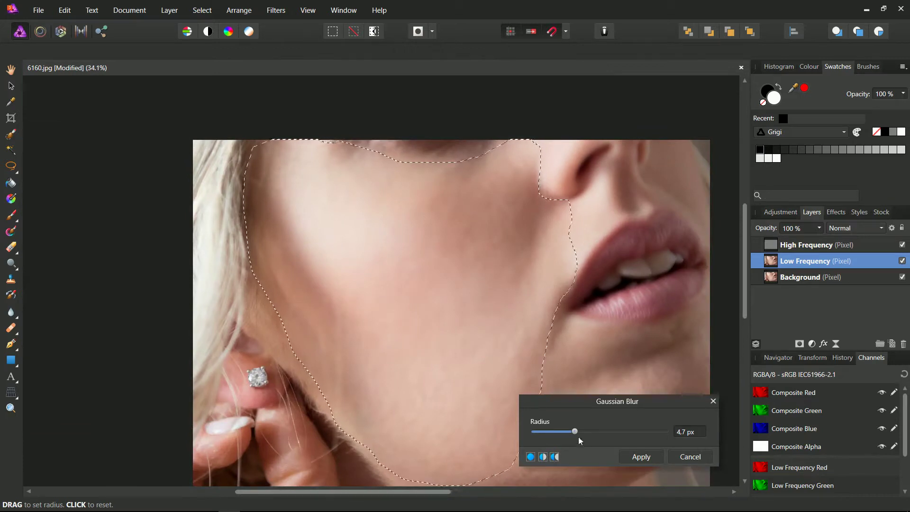
pyautogui.moveTo(575, 432); pyautogui.dragTo(569, 432)
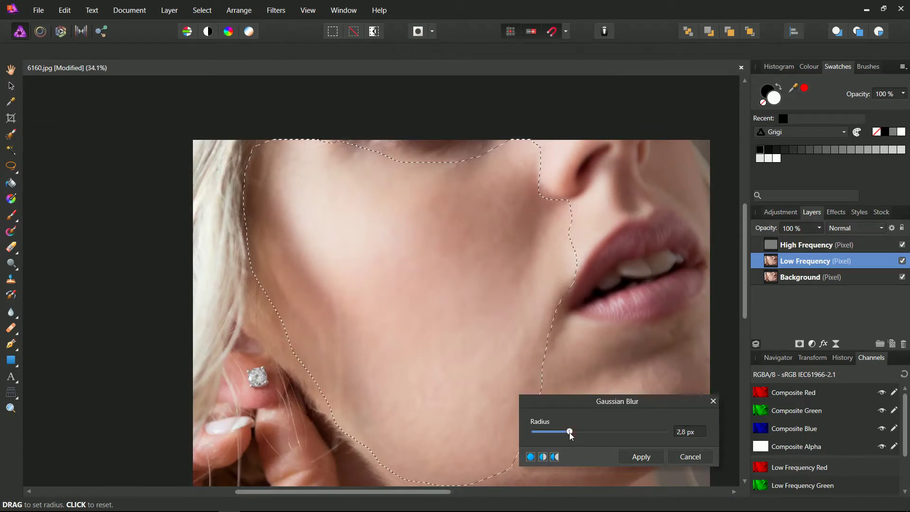
pyautogui.click(632, 458)
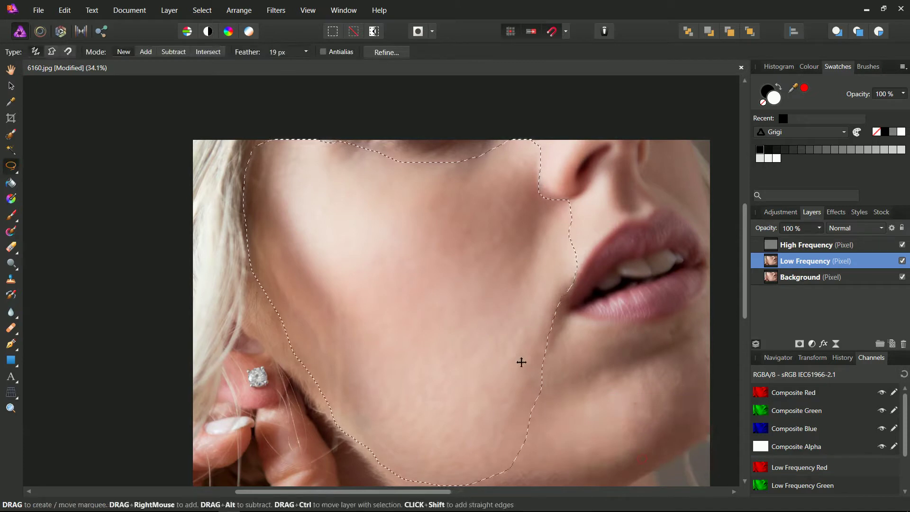
pyautogui.hotkey('ctrl', 'd')
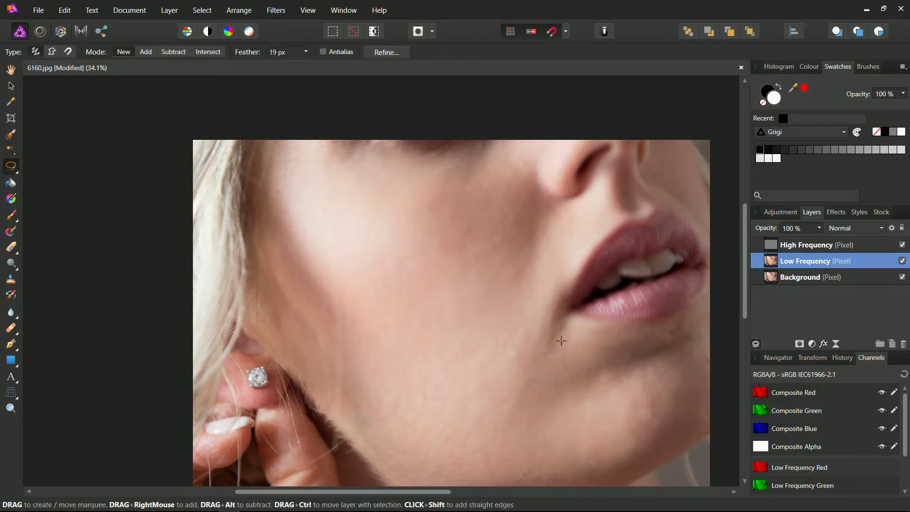
# Outline the chin below the lips with a freehand selection feathered 19 px.
pyautogui.moveTo(582, 388); pyautogui.dragTo(634, 366)
pyautogui.moveTo(615, 479)
pyautogui.mouseDown()
pyautogui.moveTo(569, 487)
pyautogui.moveTo(544, 441)
pyautogui.mouseUp()
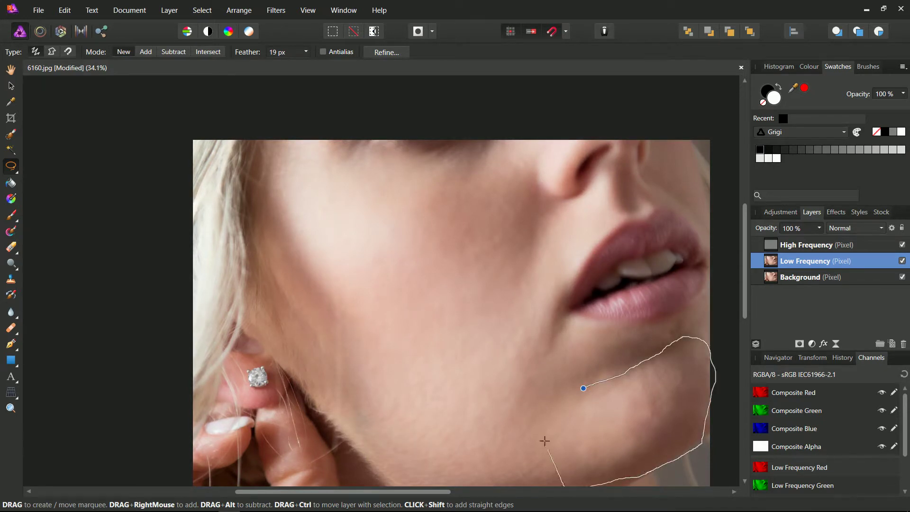
pyautogui.moveTo(580, 391); pyautogui.dragTo(582, 389)
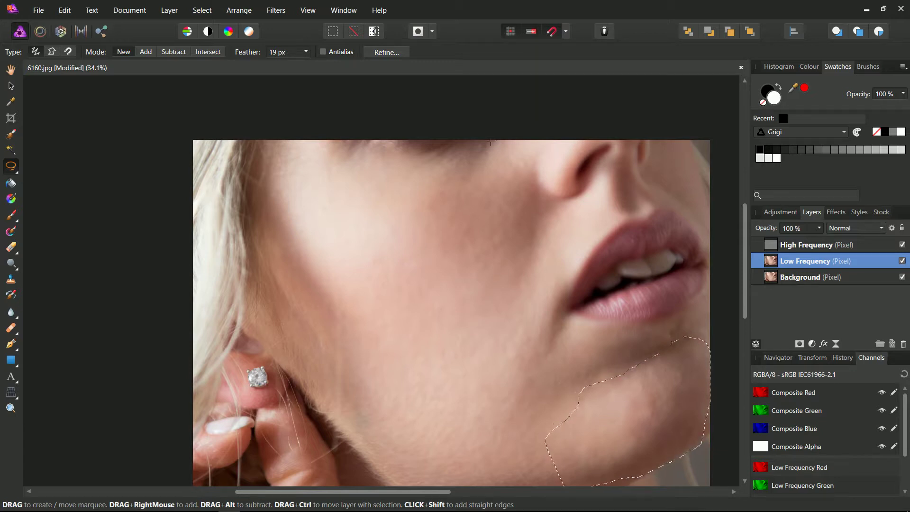
# Apply a 5.1 px Gaussian Blur to the chin selection and deselect.
pyautogui.click(282, 11)
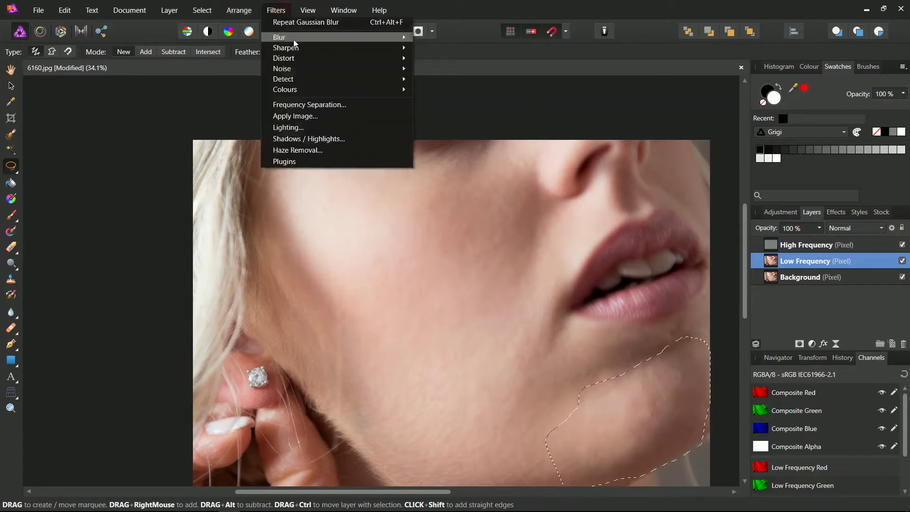
pyautogui.moveTo(279, 37)
pyautogui.click(428, 49)
pyautogui.moveTo(639, 400); pyautogui.dragTo(322, 209)
pyautogui.moveTo(251, 237)
pyautogui.mouseDown()
pyautogui.moveTo(280, 238)
pyautogui.moveTo(257, 242)
pyautogui.mouseUp()
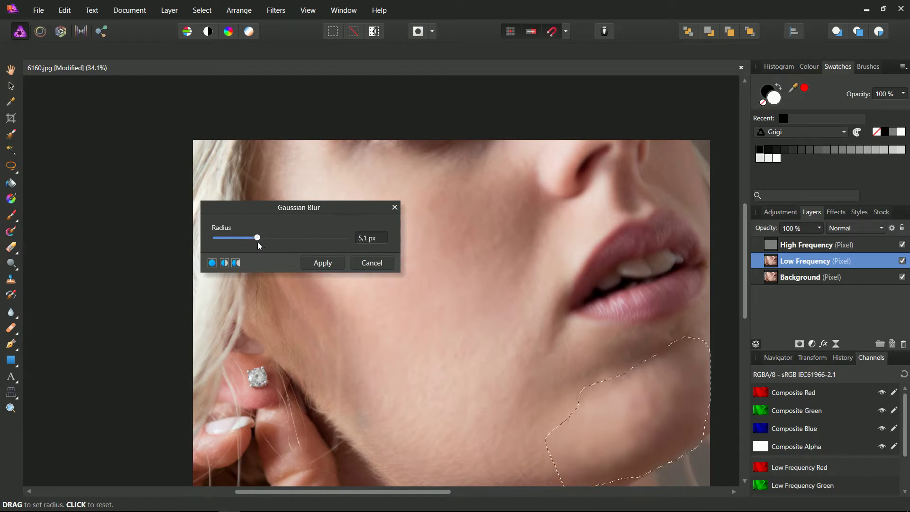
pyautogui.click(322, 263)
pyautogui.hotkey('ctrl', 'd')
# Copy the unretouched Background layer from 6160.jpg and paste it behind the Background layer of the retouched 6160 document.
pyautogui.scroll(-2, 503, 393)
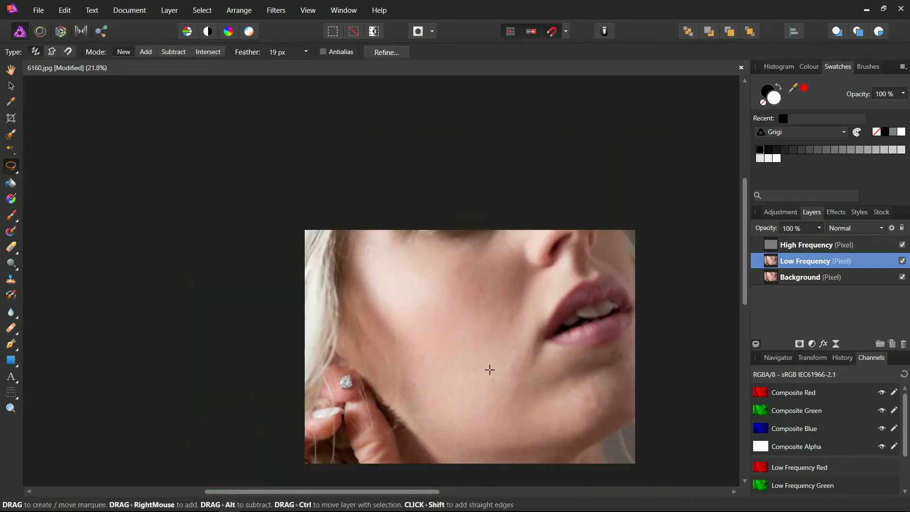
pyautogui.scroll(-3, 489, 369)
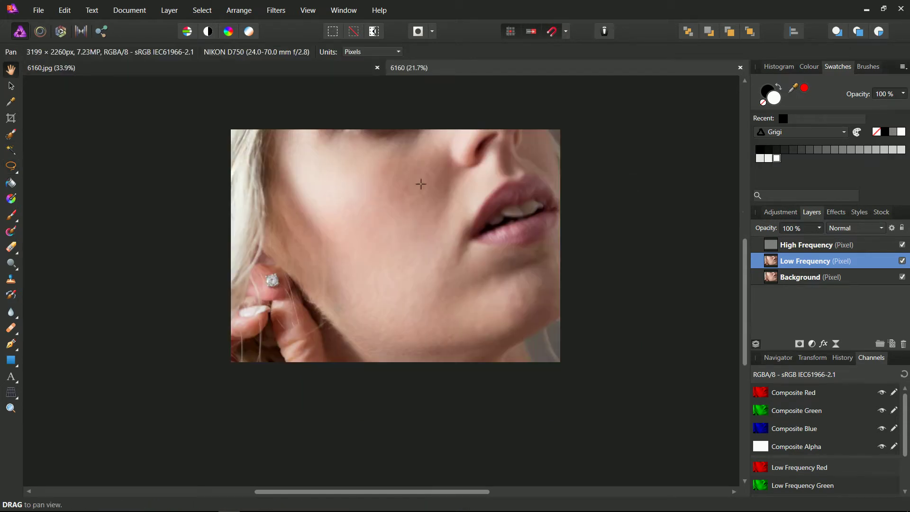
pyautogui.scroll(2, 414, 224)
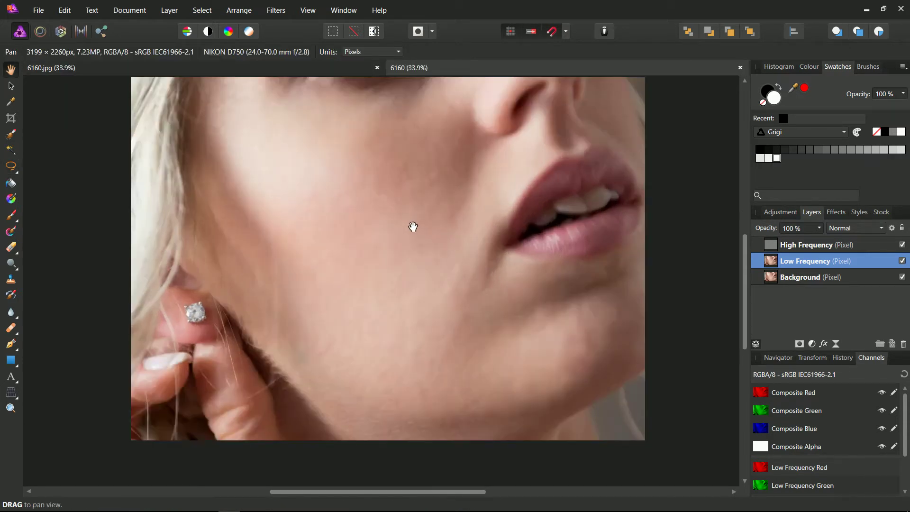
pyautogui.scroll(-1, 413, 226)
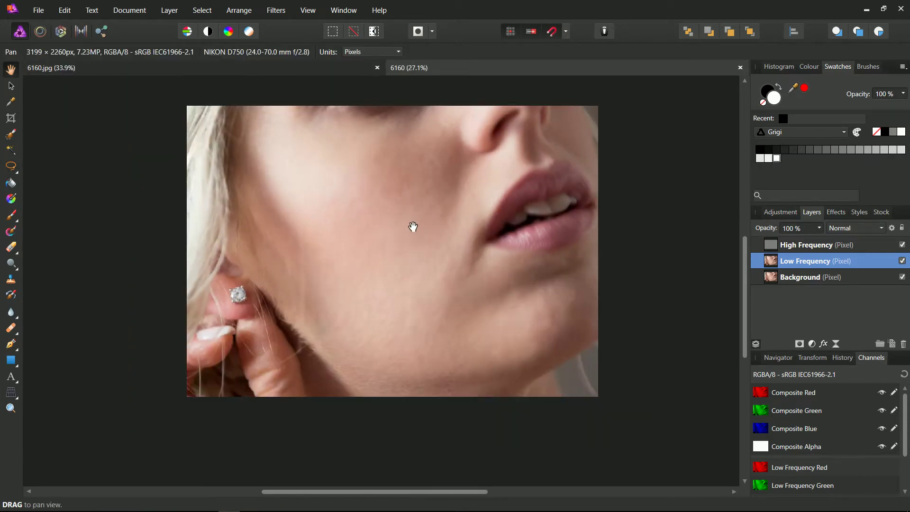
pyautogui.click(781, 279)
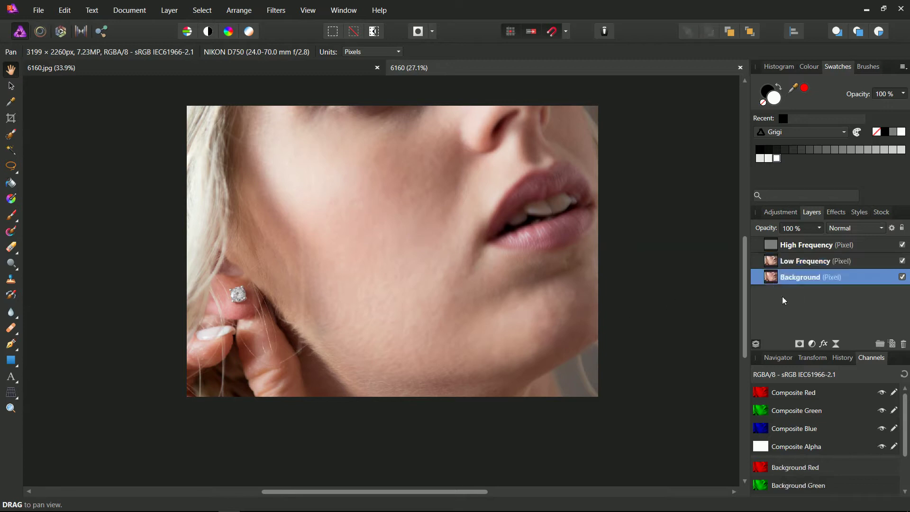
pyautogui.click(837, 31)
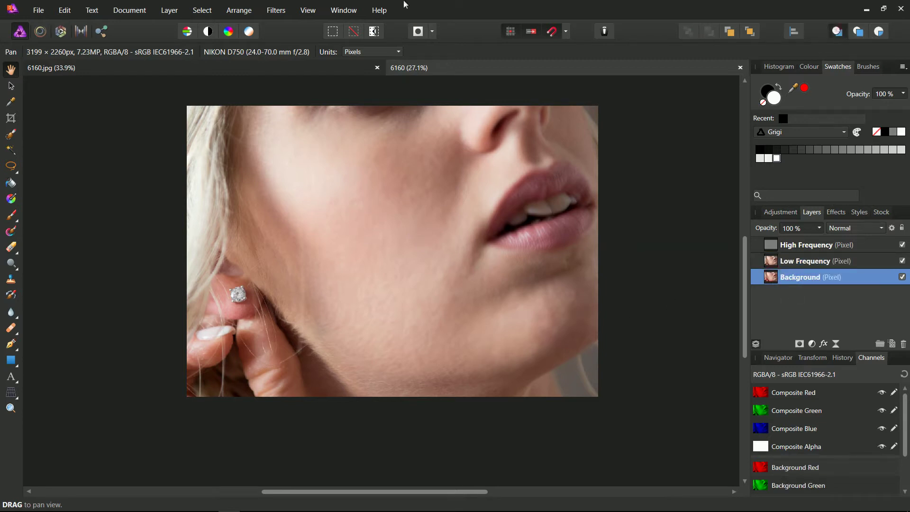
pyautogui.click(112, 71)
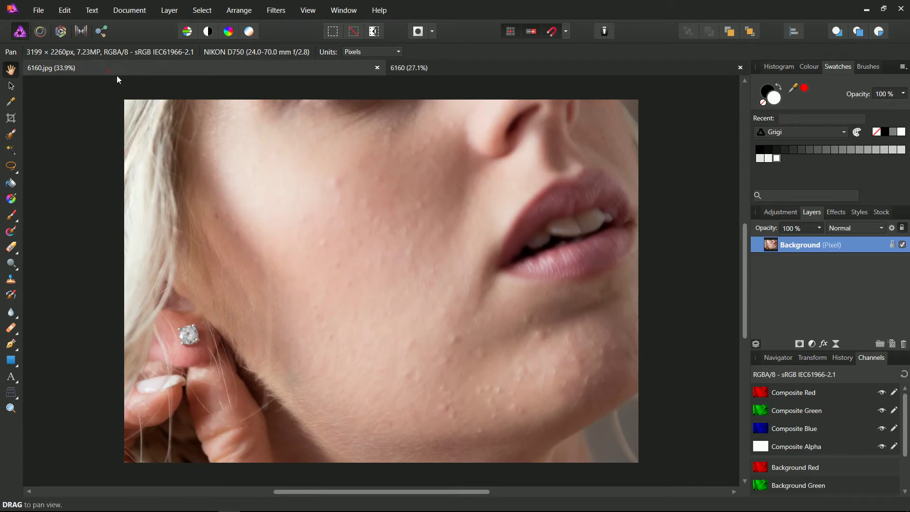
pyautogui.click(10, 85)
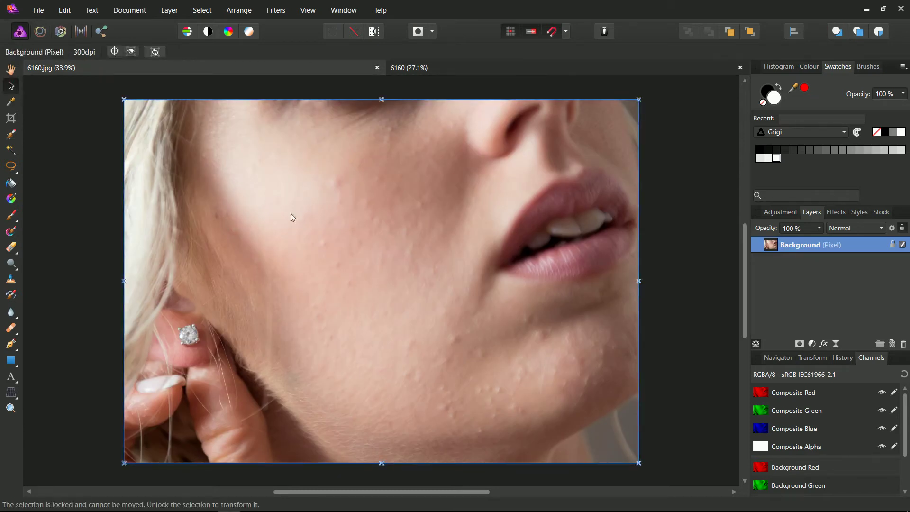
pyautogui.click(429, 70)
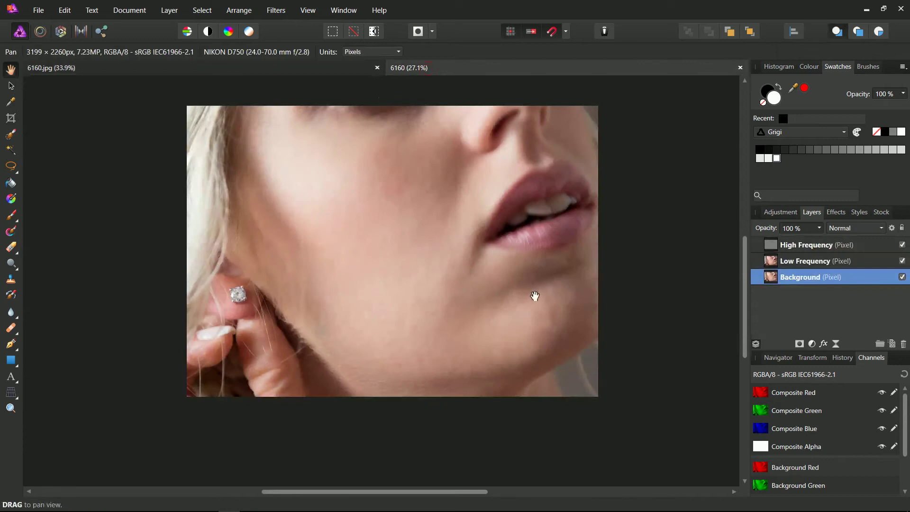
pyautogui.hotkey('ctrl', 'v')
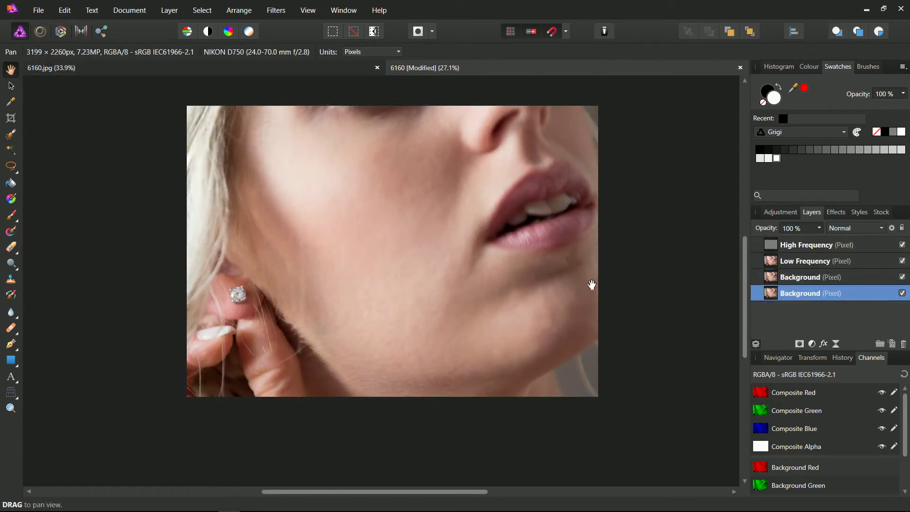
# Group the High Frequency, Low Frequency and retouched Background layers above the original photo.
pyautogui.click(781, 279)
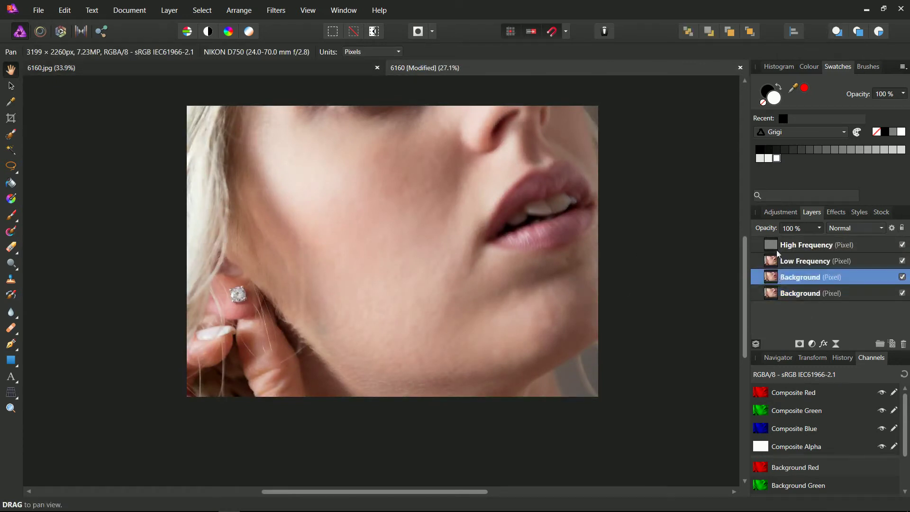
pyautogui.keyDown('shift'); pyautogui.click(777, 245); pyautogui.keyUp('shift')
pyautogui.hotkey('ctrl', 'g')
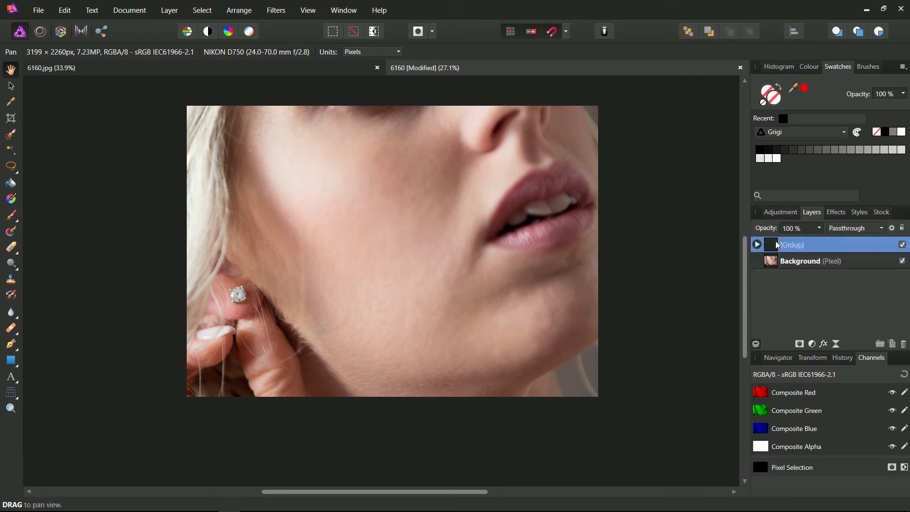
# Toggle the visibility of the retouched group to compare the portrait before and after.
pyautogui.scroll(1, 590, 261)
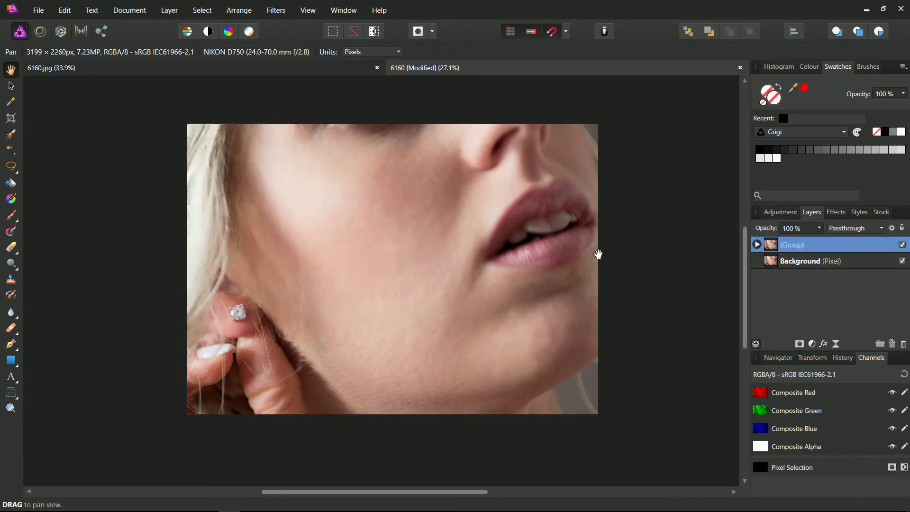
pyautogui.scroll(1, 584, 225)
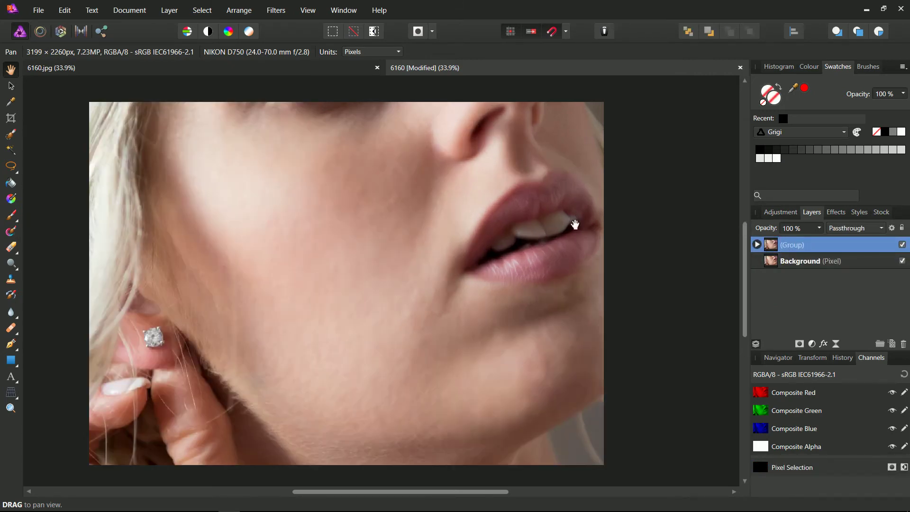
pyautogui.click(902, 245)
pyautogui.click(901, 245)
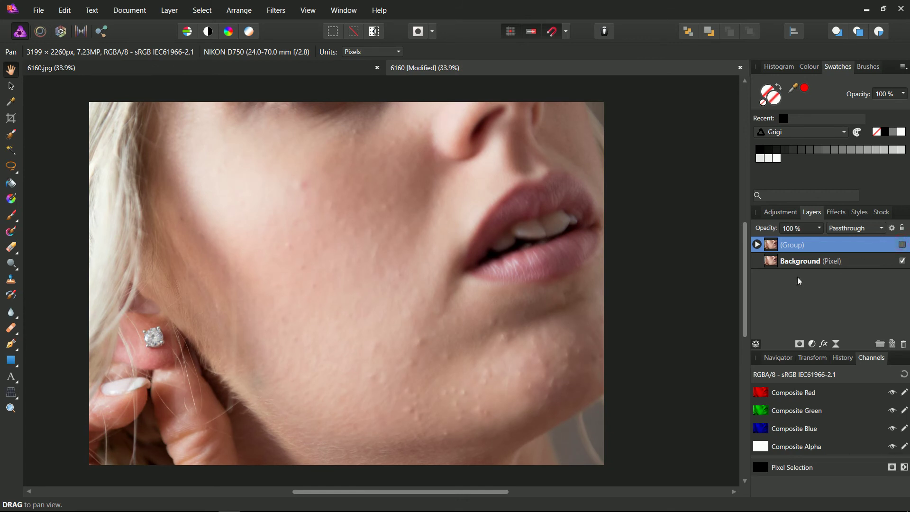